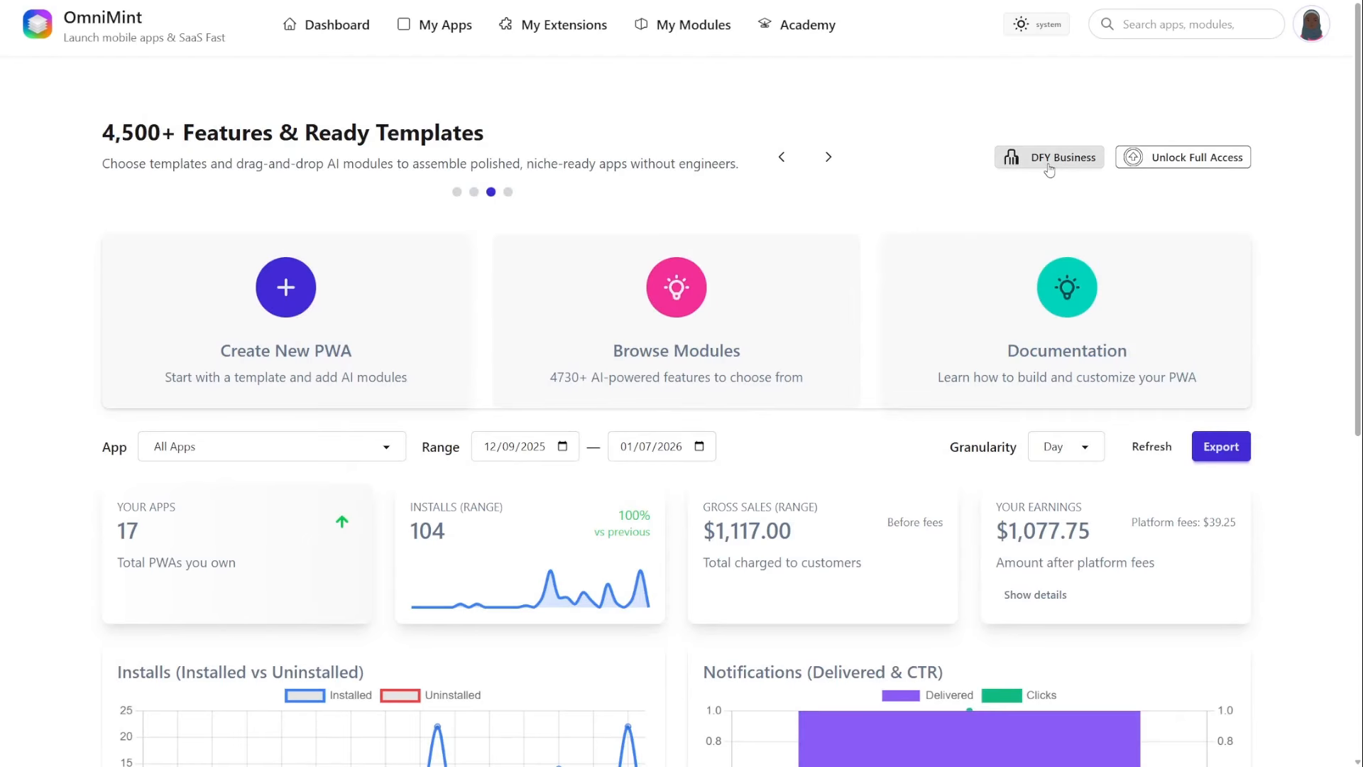
# Start a DFY Business setup and choose the AI Blogging niche for the new app.
pyautogui.click(1049, 158)
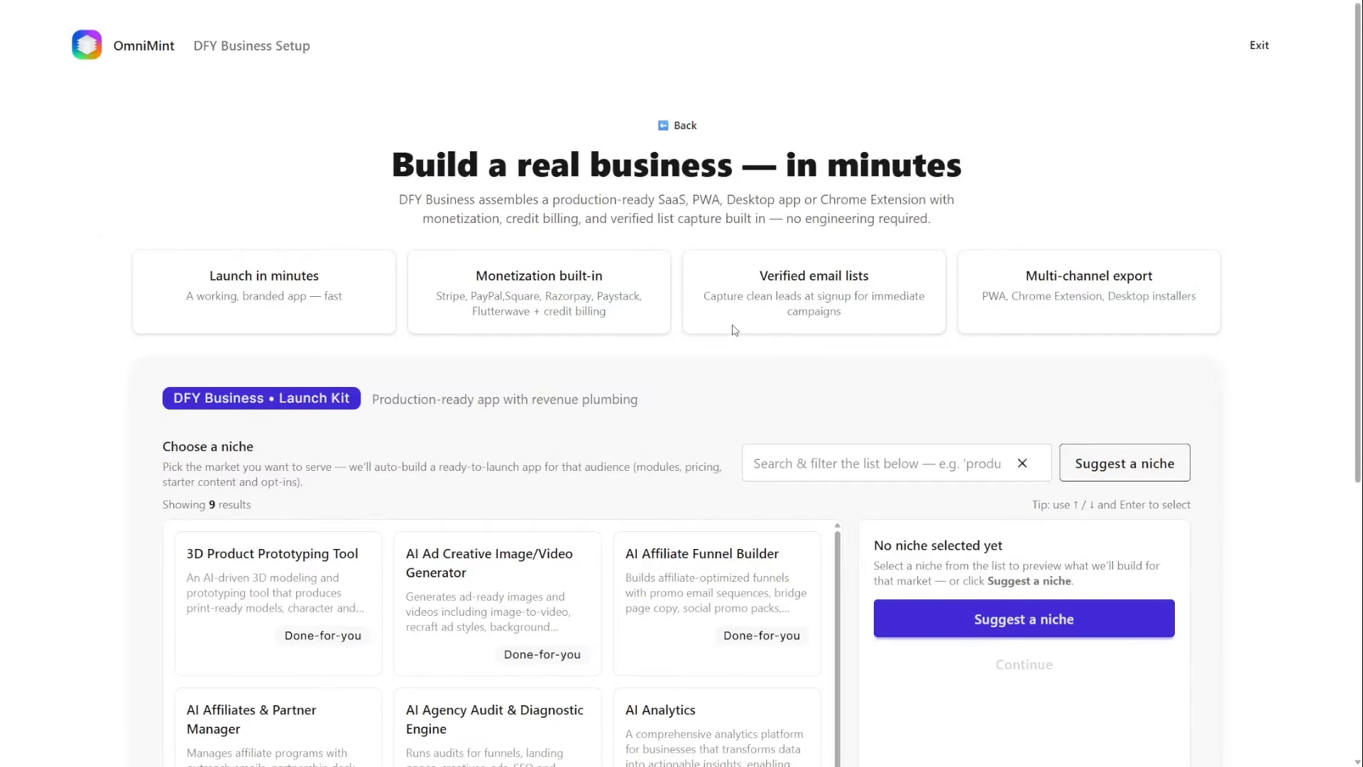
pyautogui.scroll(-1, 891, 274)
pyautogui.scroll(-2, 724, 430)
pyautogui.scroll(-2, 827, 548)
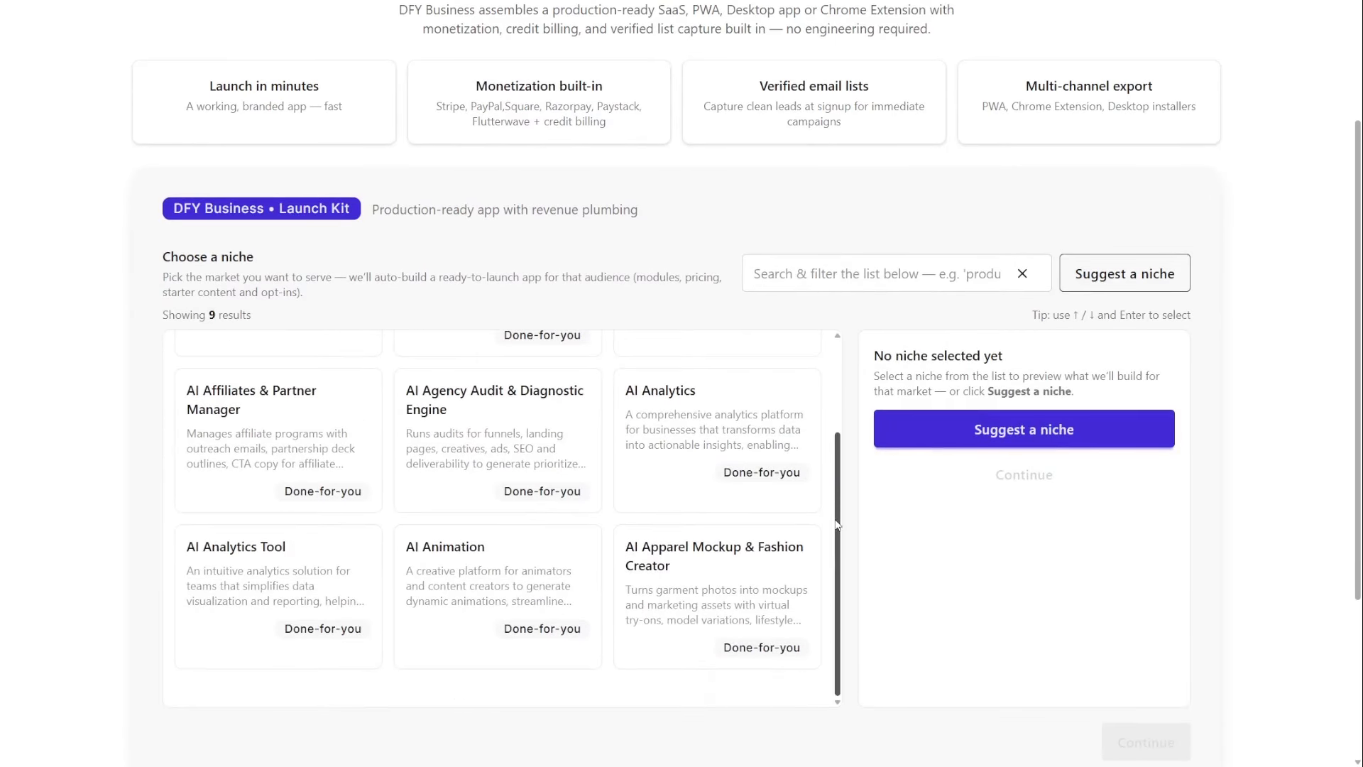
pyautogui.scroll(-6, 827, 547)
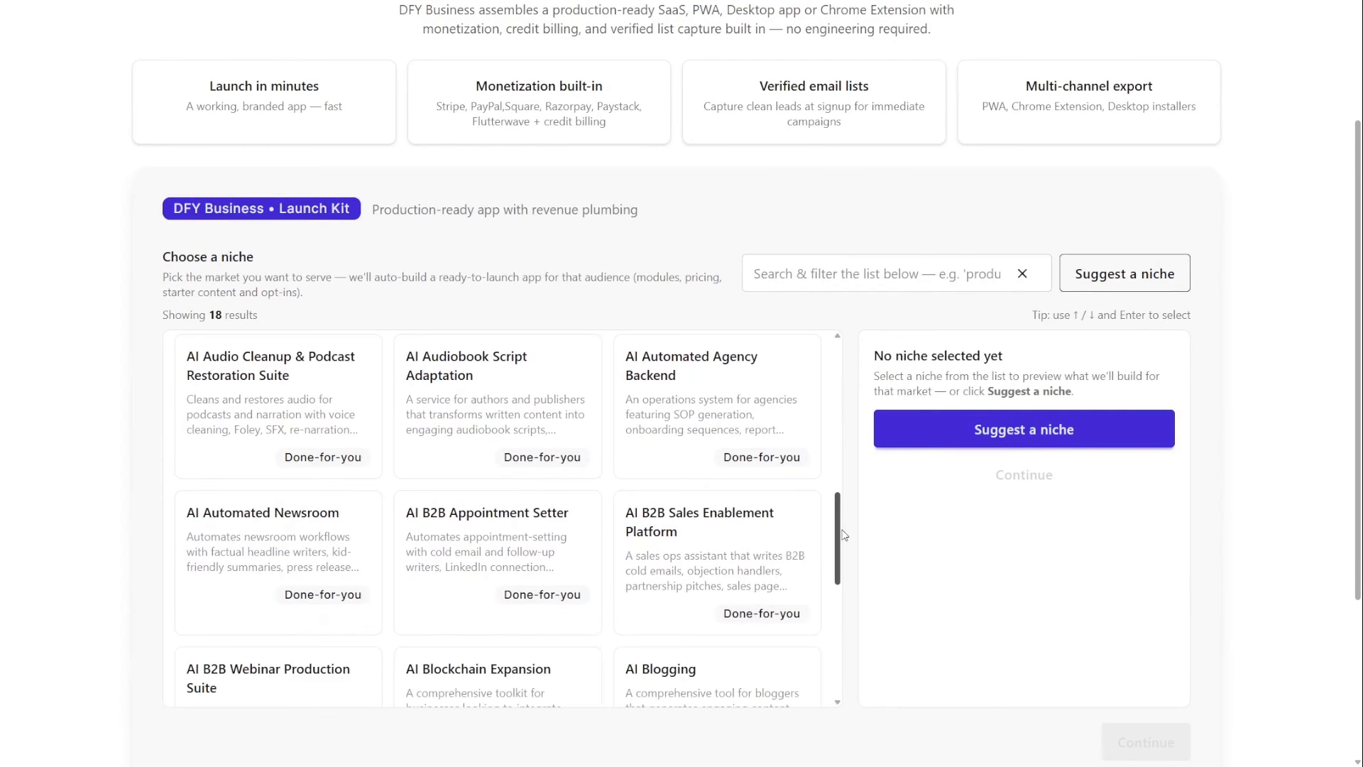
pyautogui.scroll(-2, 846, 567)
pyautogui.scroll(3, 845, 567)
pyautogui.scroll(-3, 845, 572)
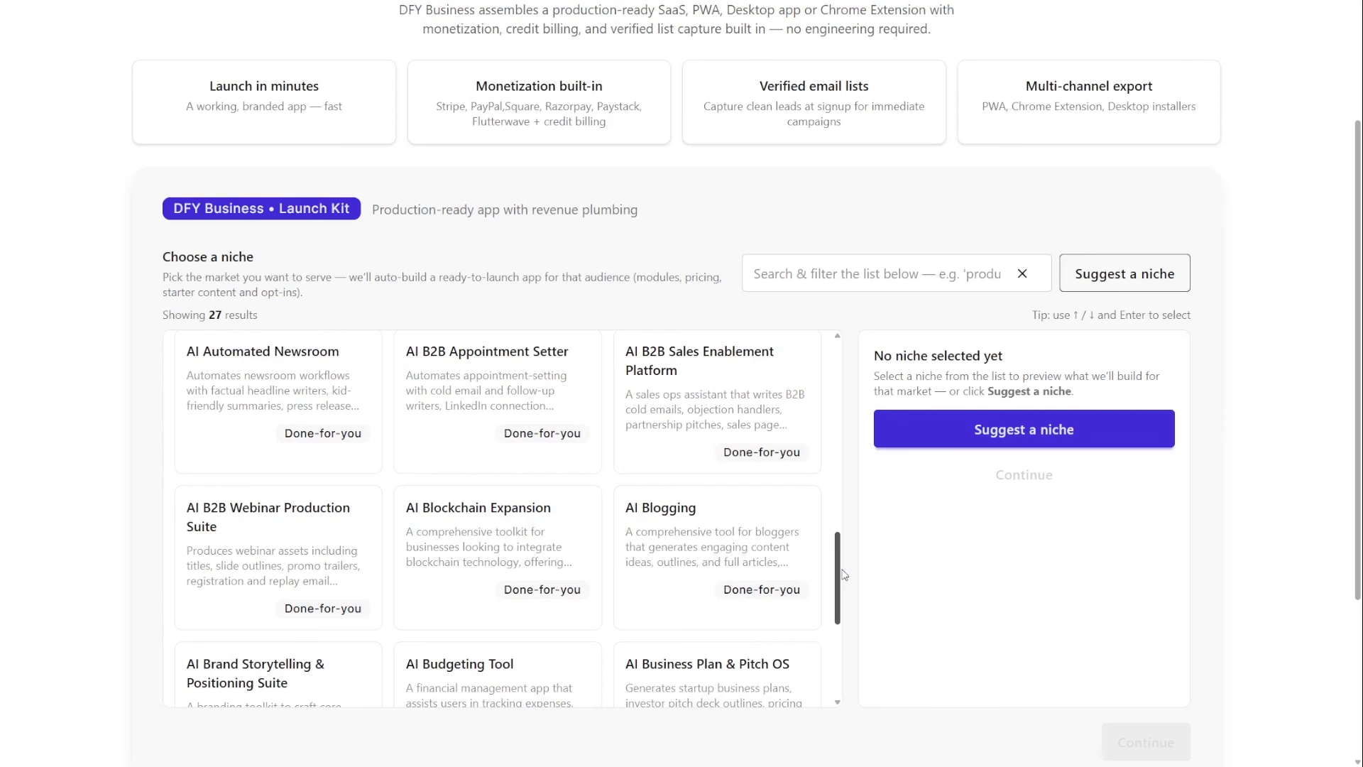
pyautogui.click(768, 562)
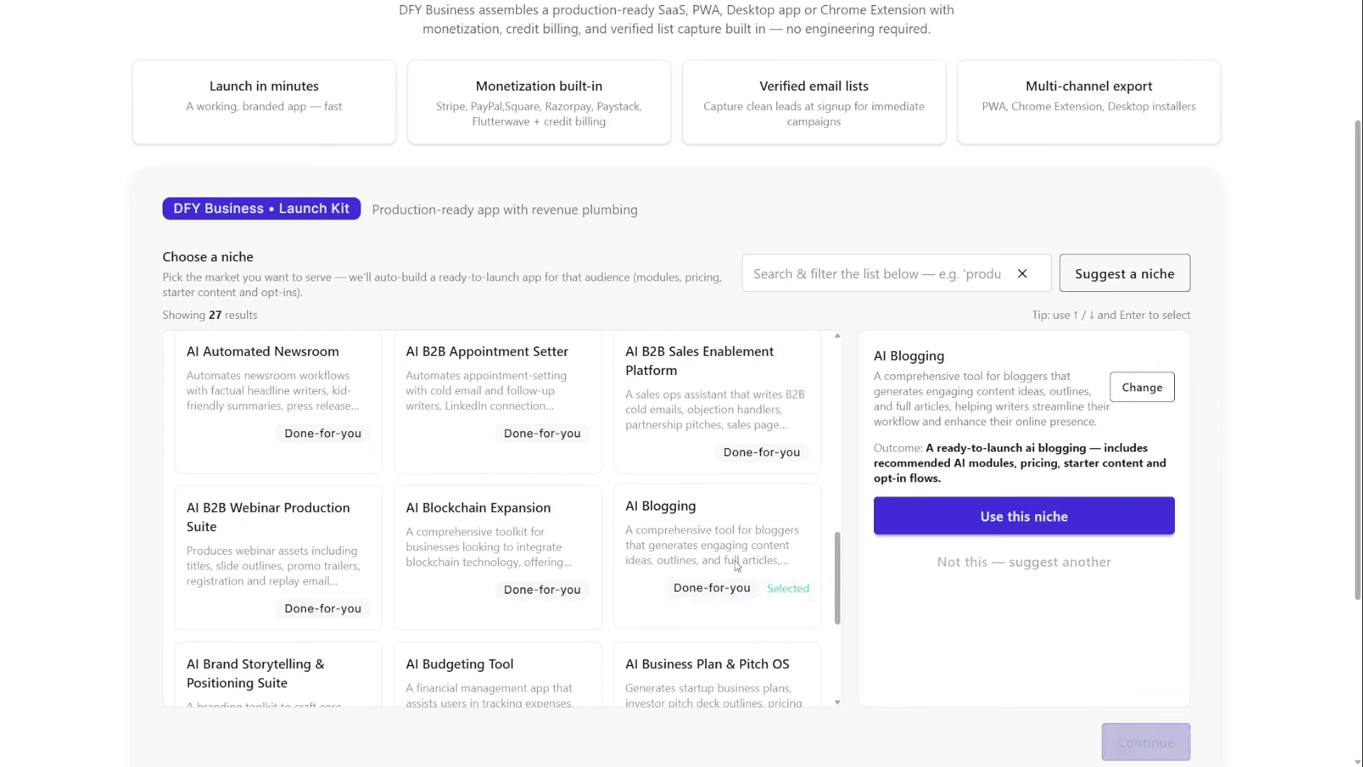
pyautogui.scroll(-2, 1065, 625)
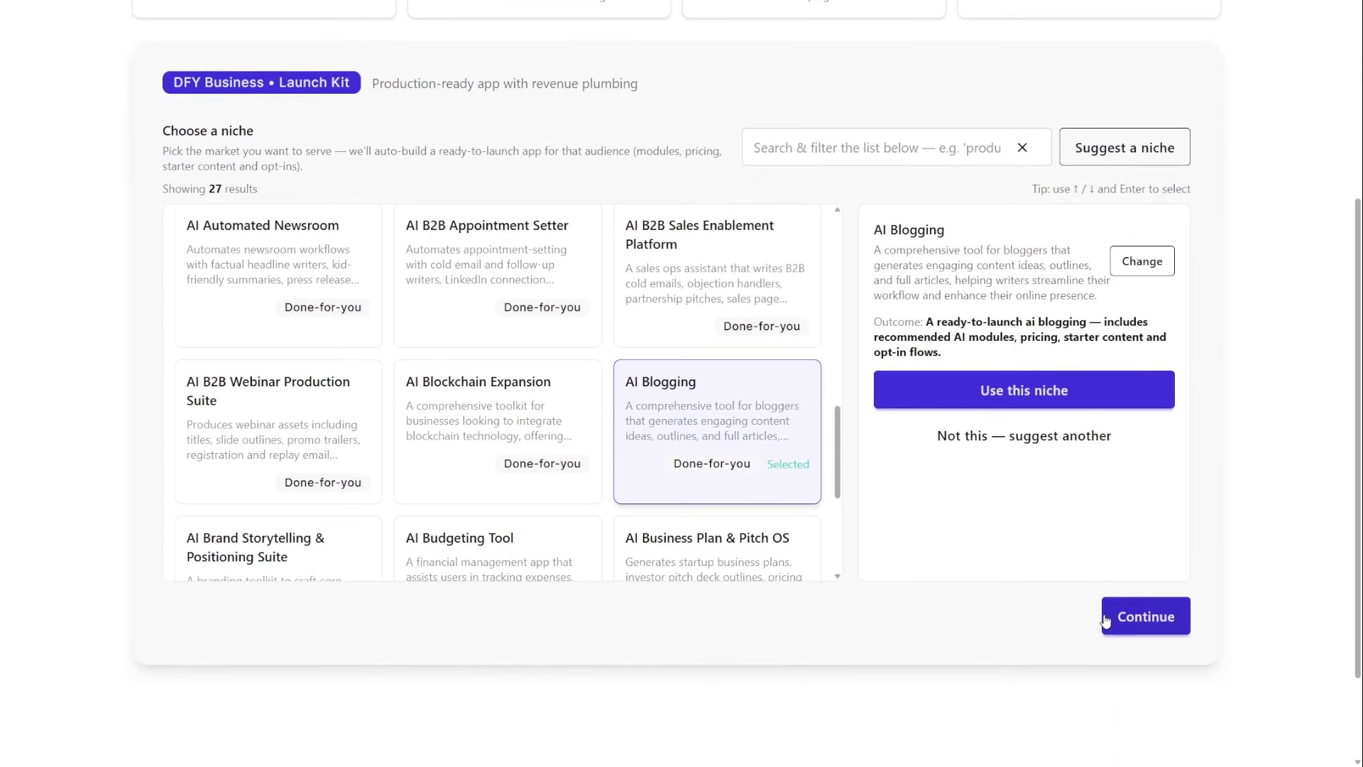
pyautogui.click(1107, 617)
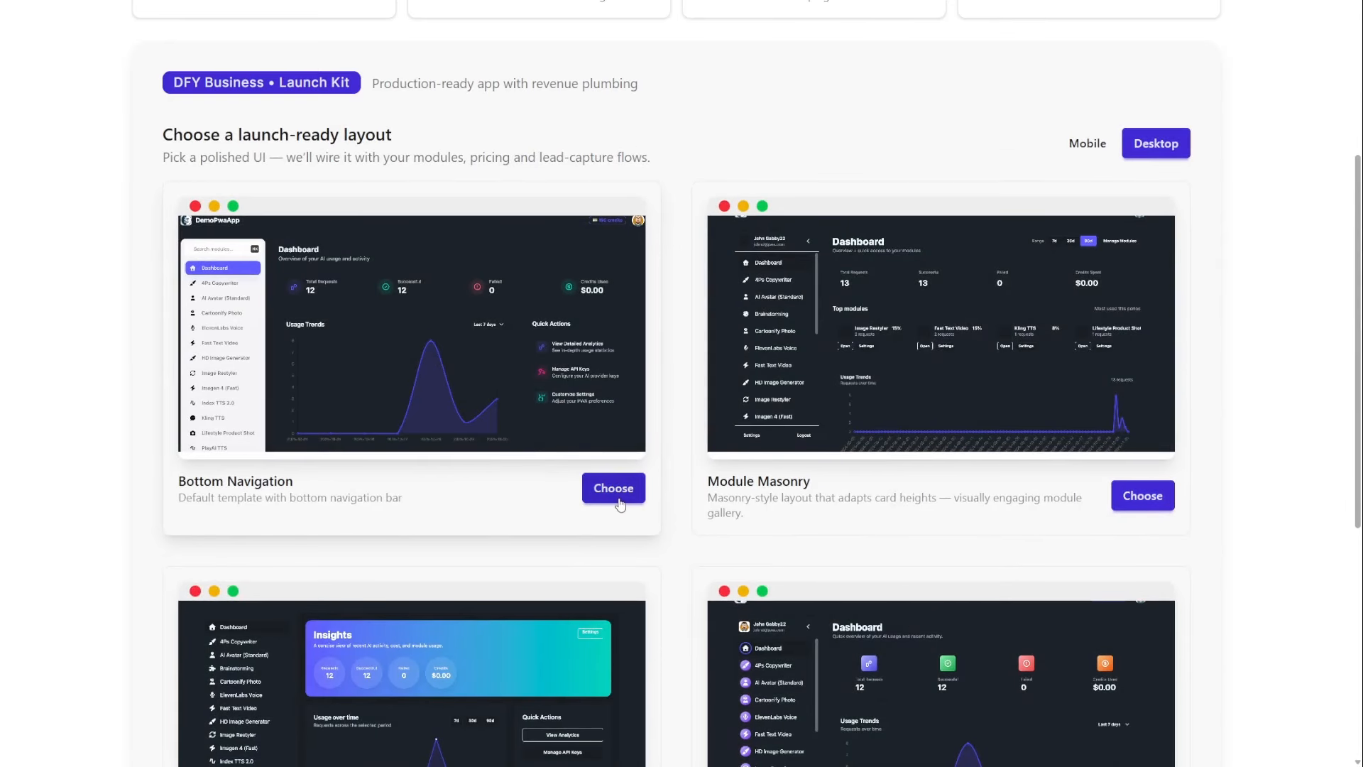
# Choose the Bottom Navigation layout in its desktop version and continue to the app details.
pyautogui.click(620, 504)
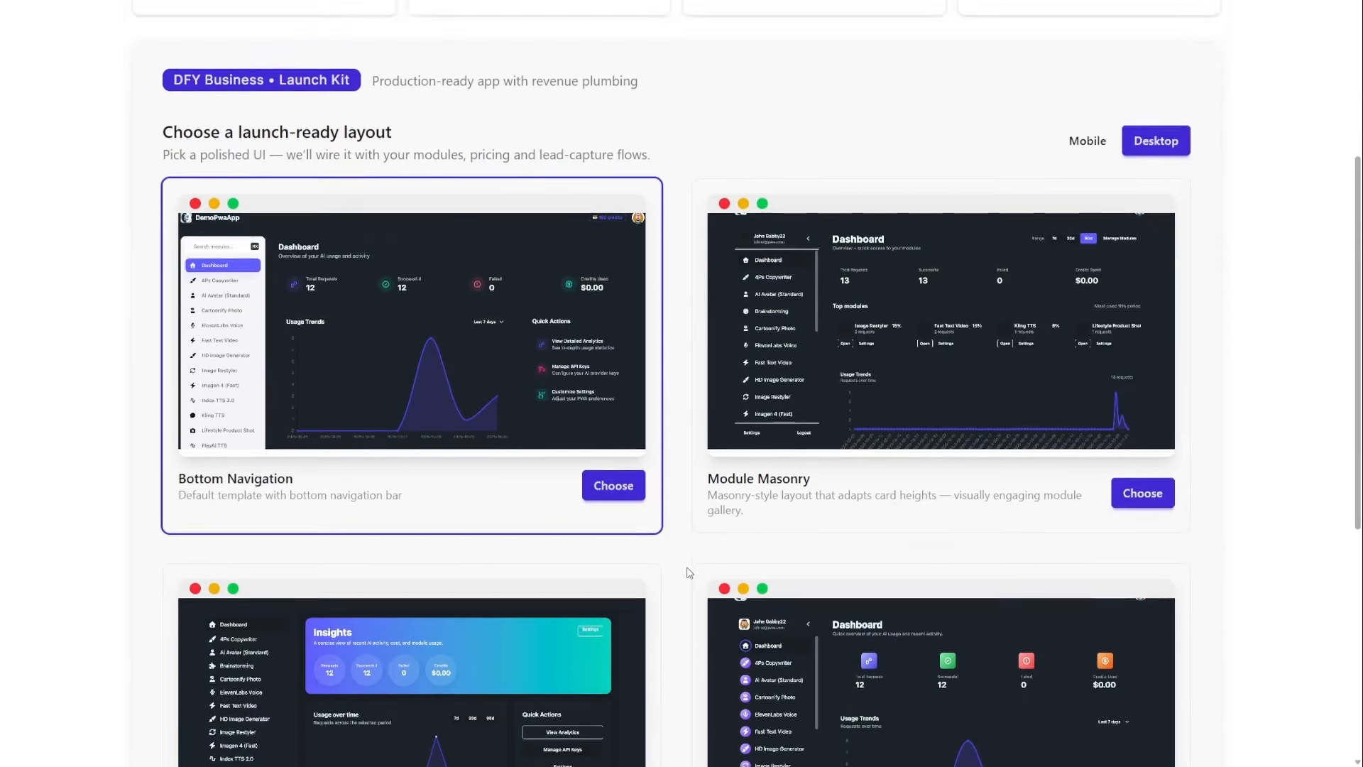
pyautogui.scroll(-6, 761, 522)
pyautogui.click(1119, 492)
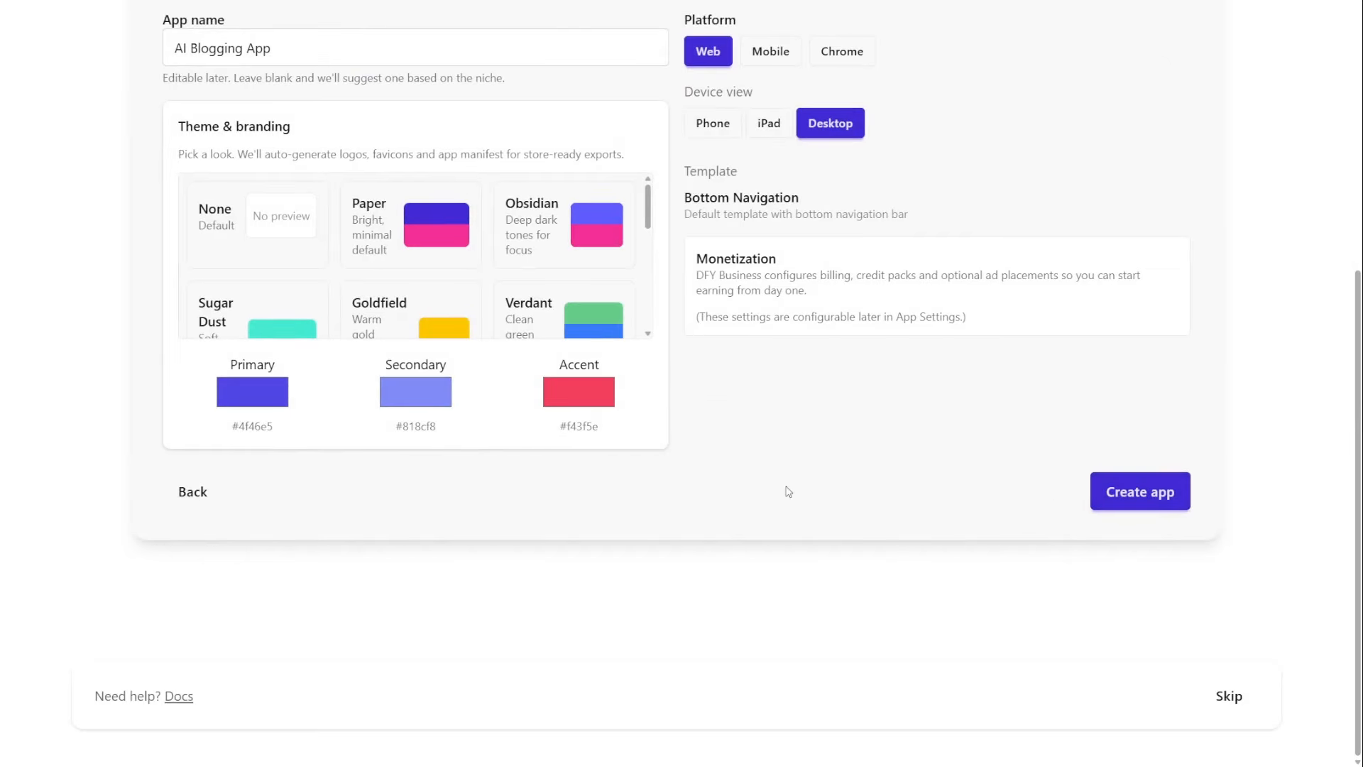
# Apply the Atlas theme to the AI Blogging App and create the app.
pyautogui.scroll(1, 918, 441)
pyautogui.moveTo(653, 280); pyautogui.dragTo(646, 315)
pyautogui.click(254, 377)
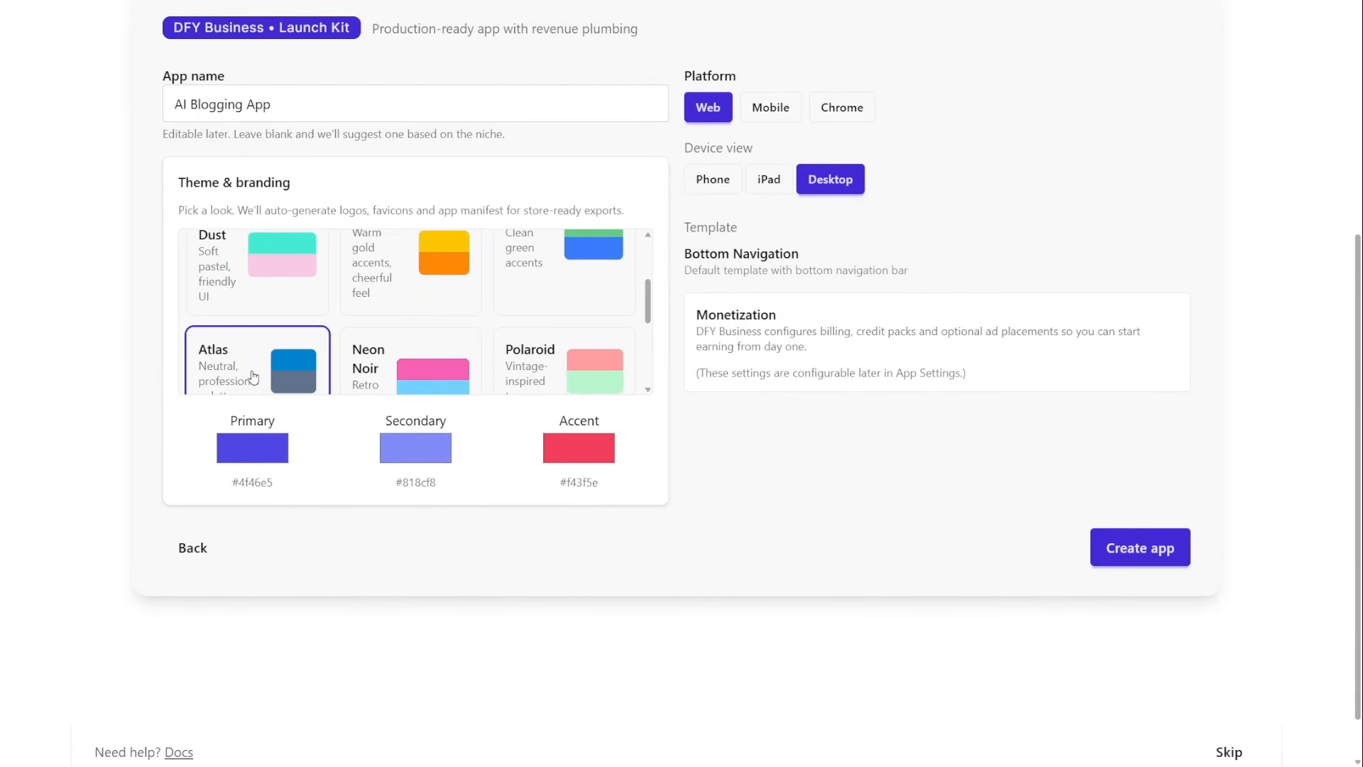
pyautogui.click(1136, 553)
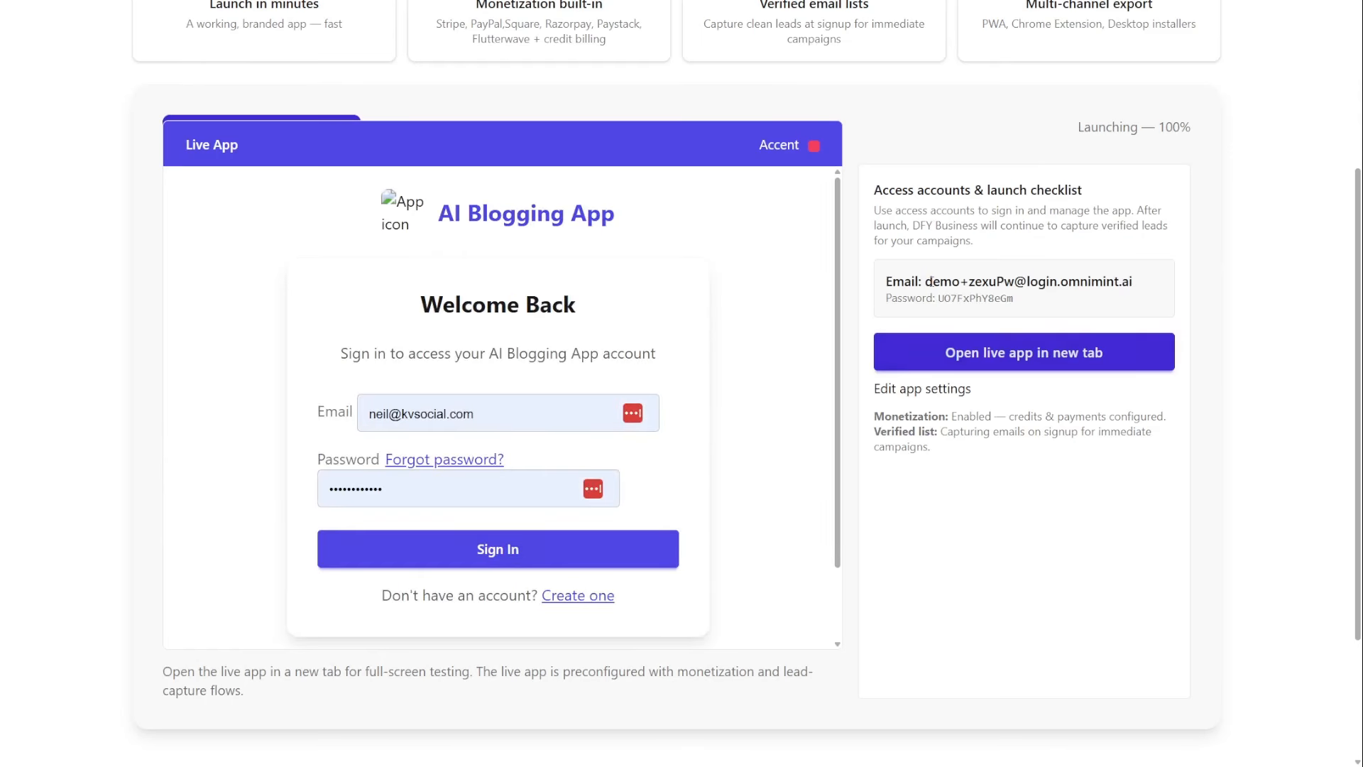
# Select the demo account's e-mail for the live app sign-in and view the Art Critique Guide and Comparison Content Ideas modules.
pyautogui.moveTo(925, 281); pyautogui.dragTo(1134, 281)
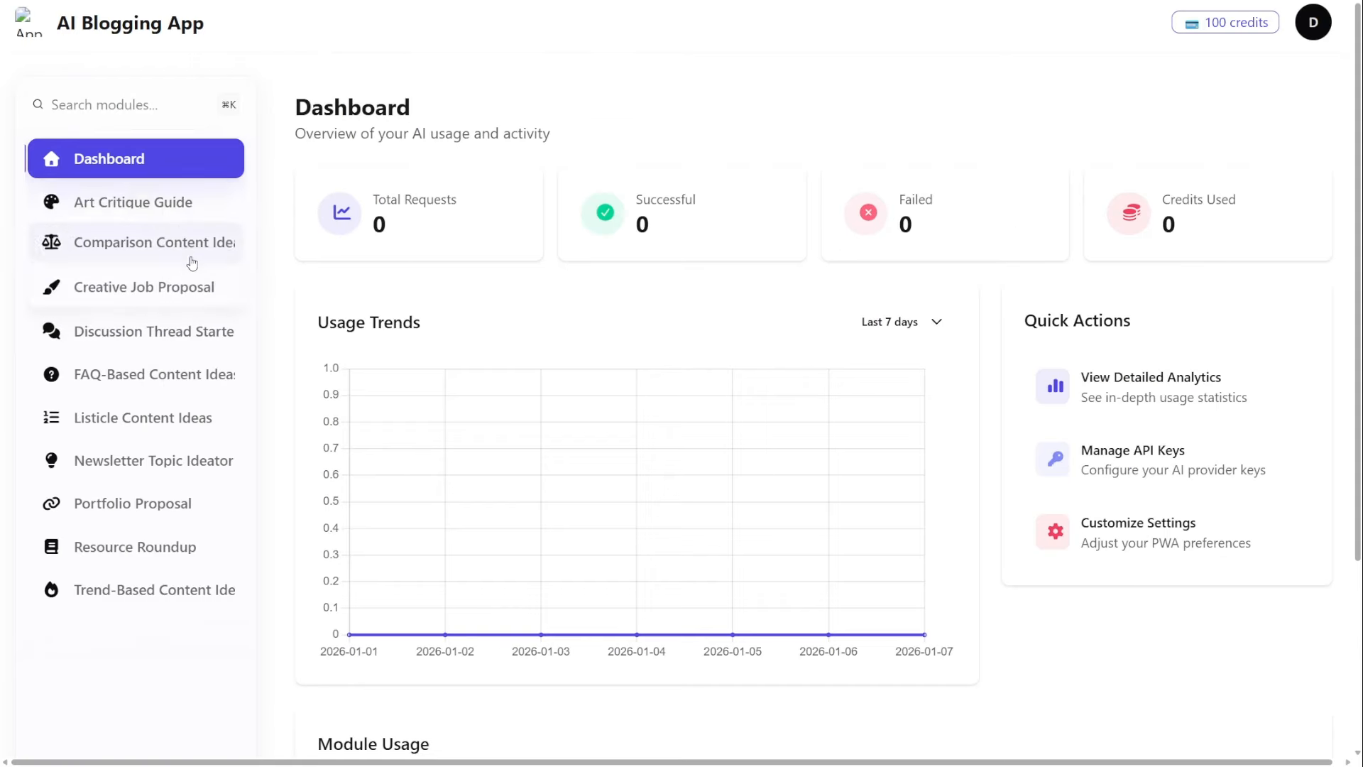
pyautogui.click(148, 216)
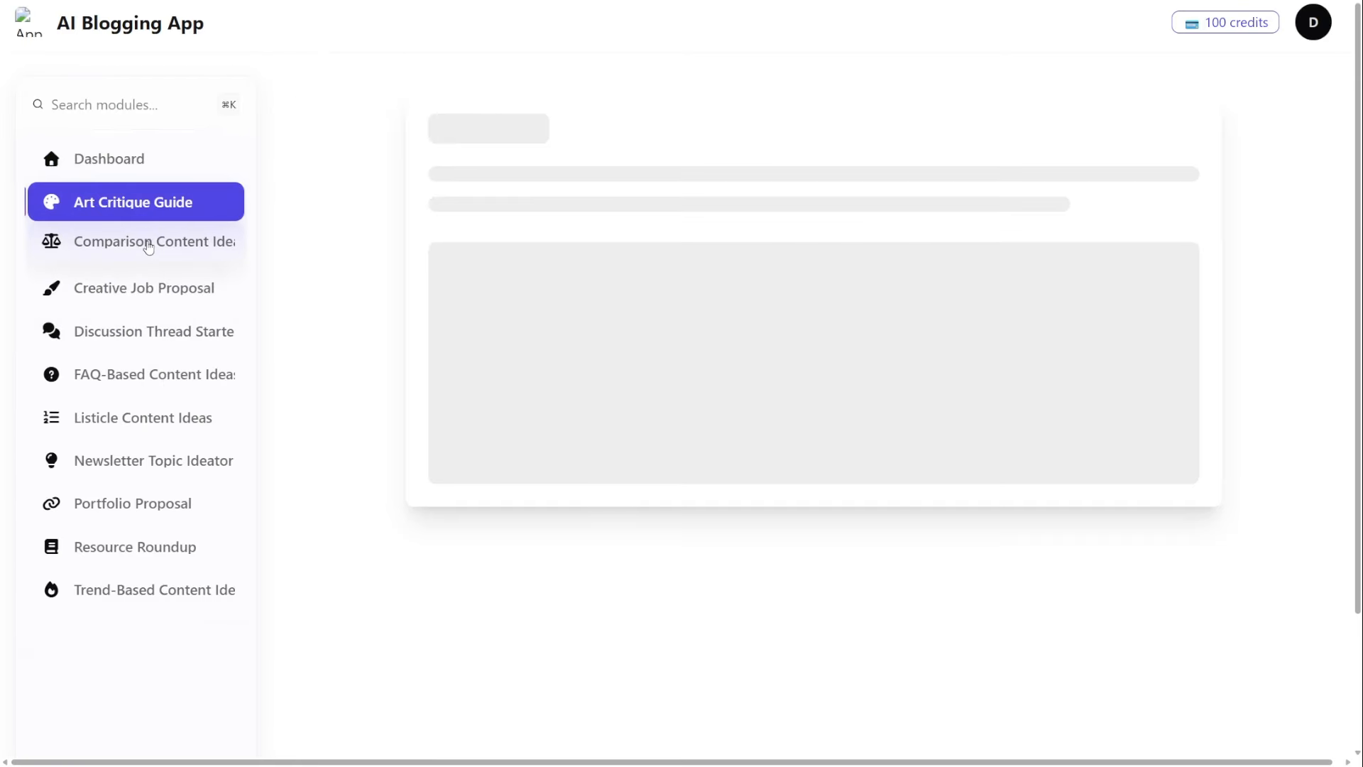
pyautogui.click(148, 245)
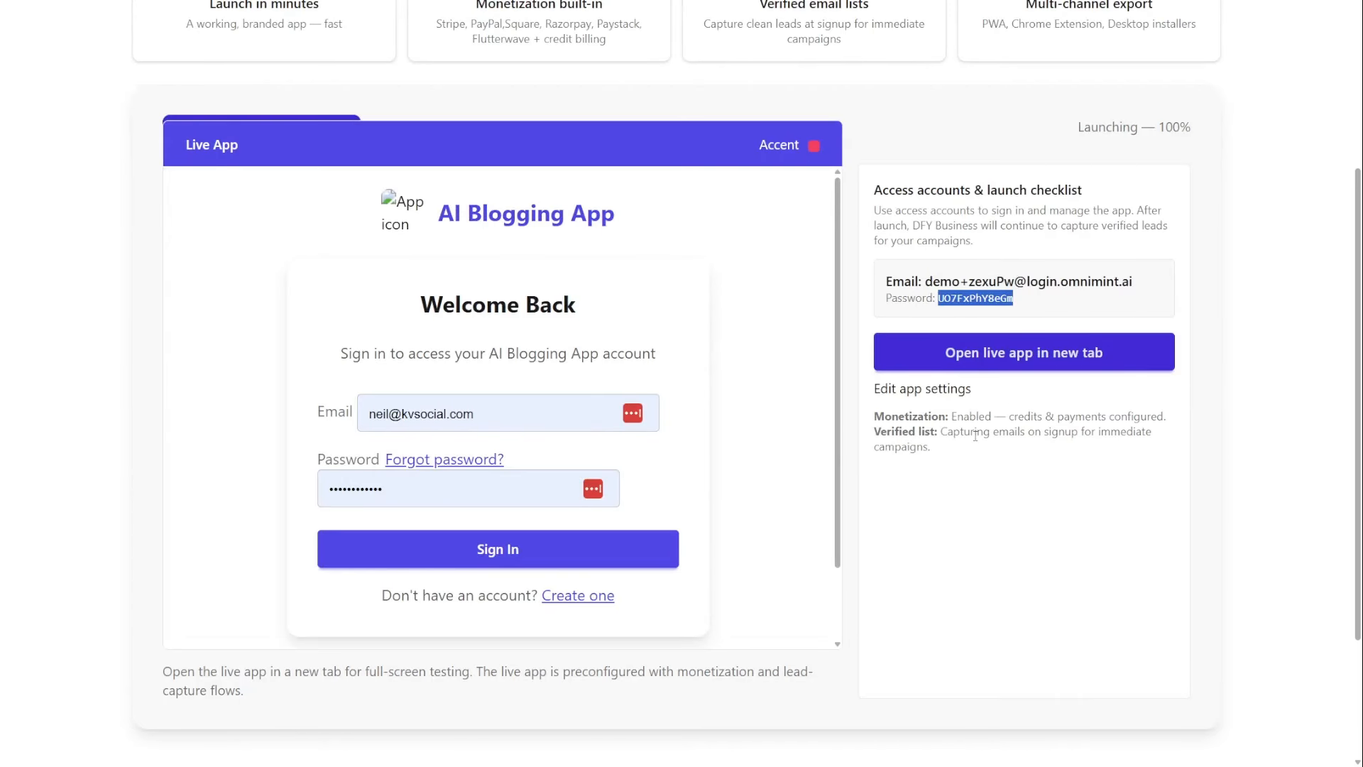
# Open the settings of the AI Blogging App and its API key setup.
pyautogui.click(923, 395)
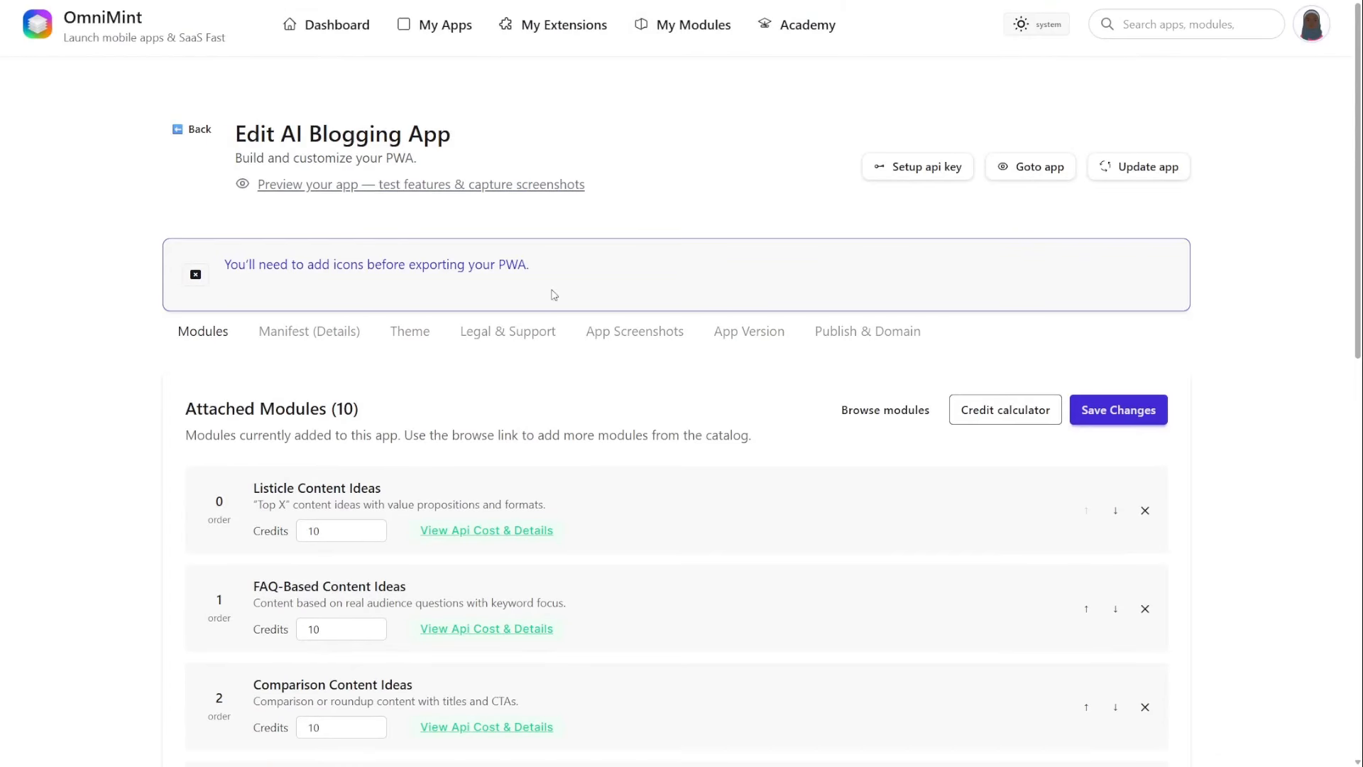
pyautogui.click(918, 170)
# Generate an AI promo banner in the app's manifest details and use it as the master icon.
pyautogui.click(303, 346)
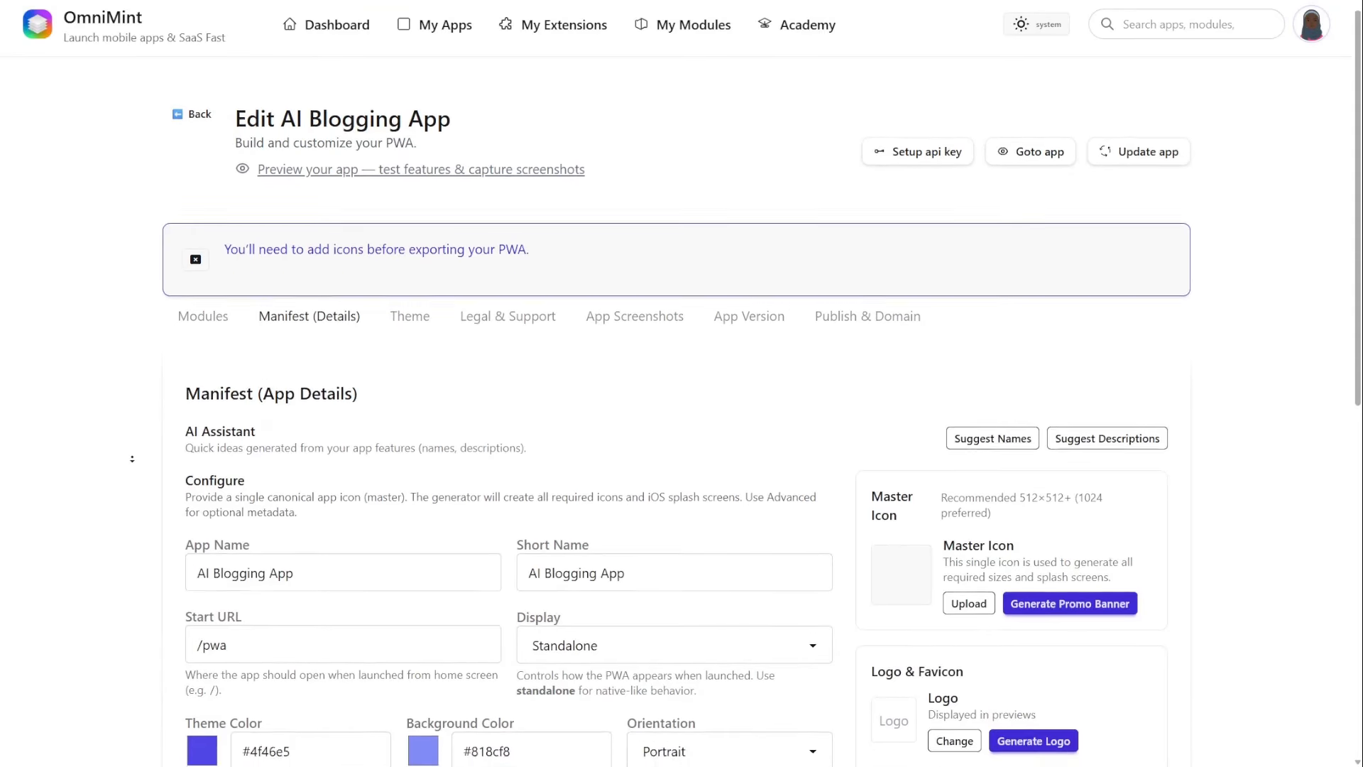
pyautogui.scroll(-2, 392, 452)
pyautogui.scroll(-2, 1194, 483)
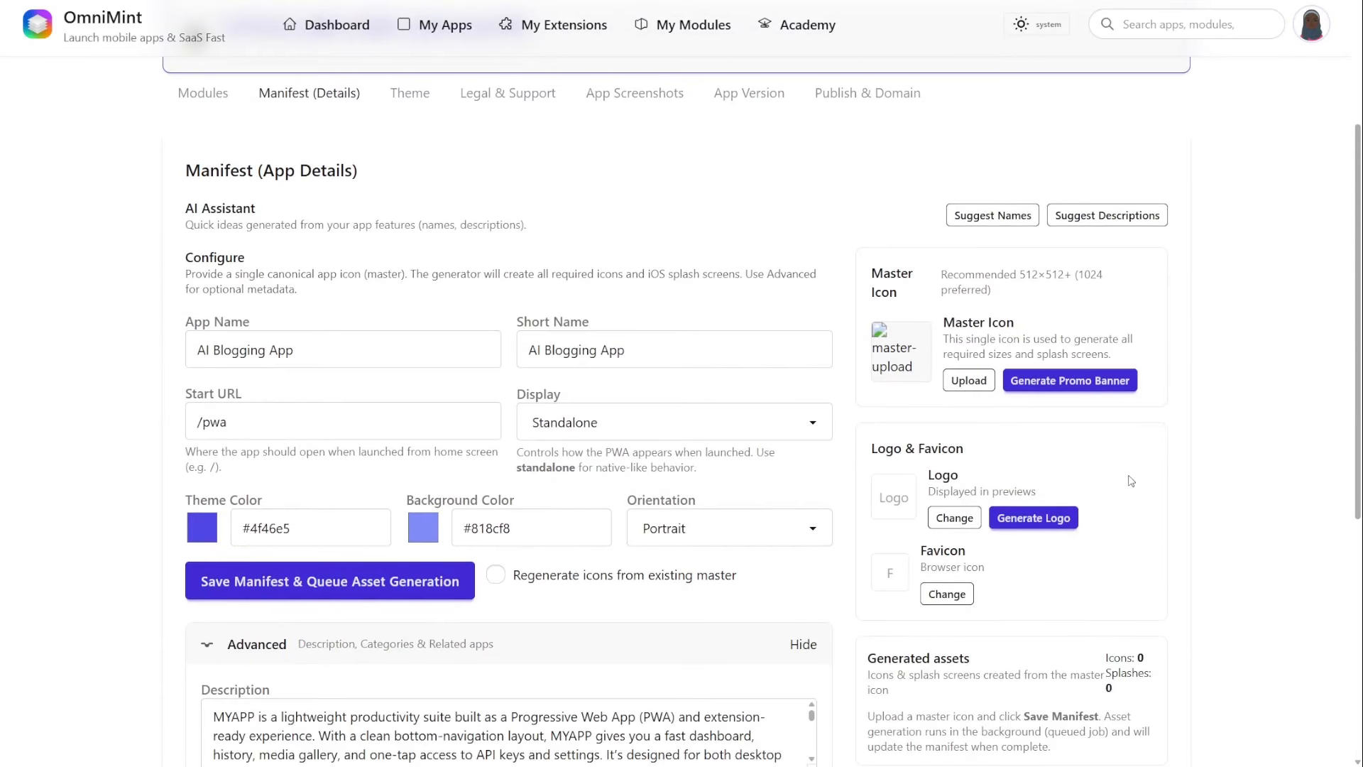
pyautogui.click(1084, 390)
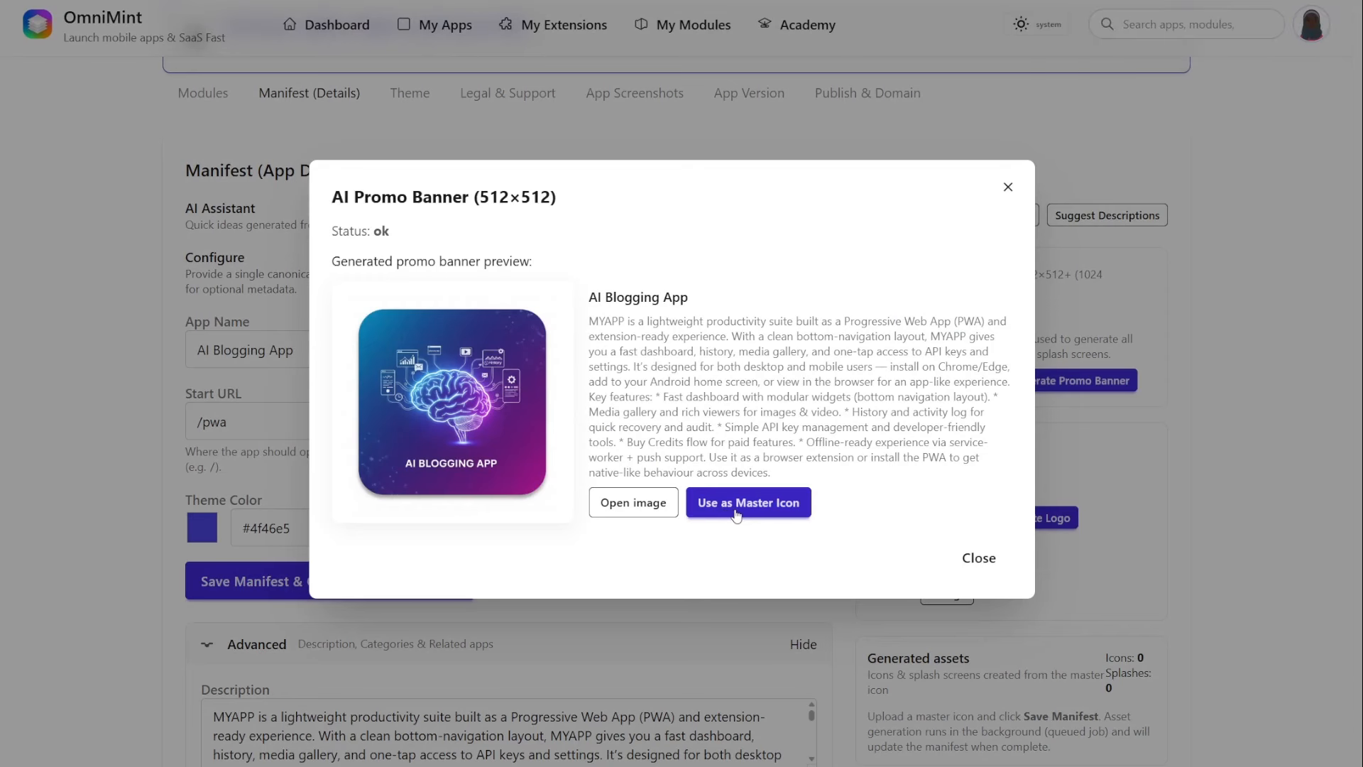
pyautogui.click(736, 512)
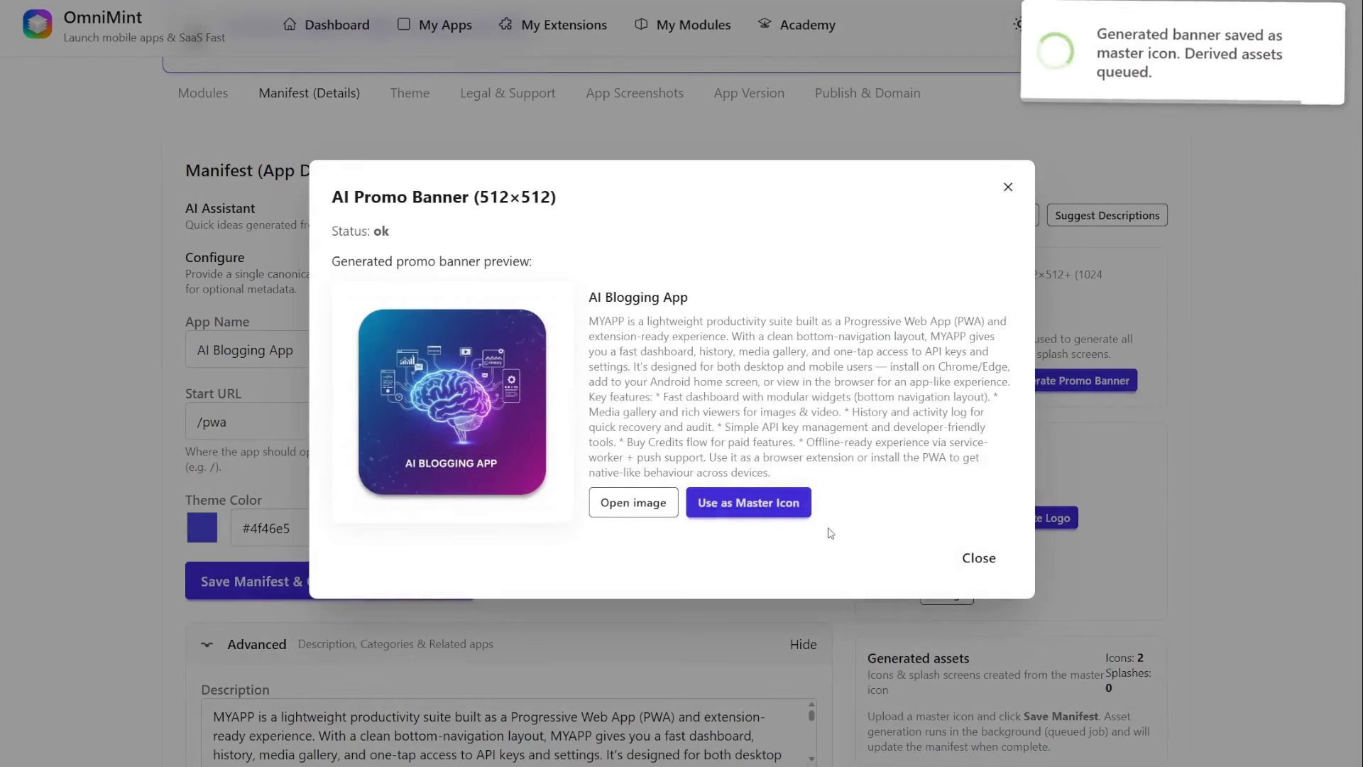
pyautogui.click(979, 558)
# Generate an AI logo for the app and use it as the app's logo.
pyautogui.scroll(-1, 1068, 543)
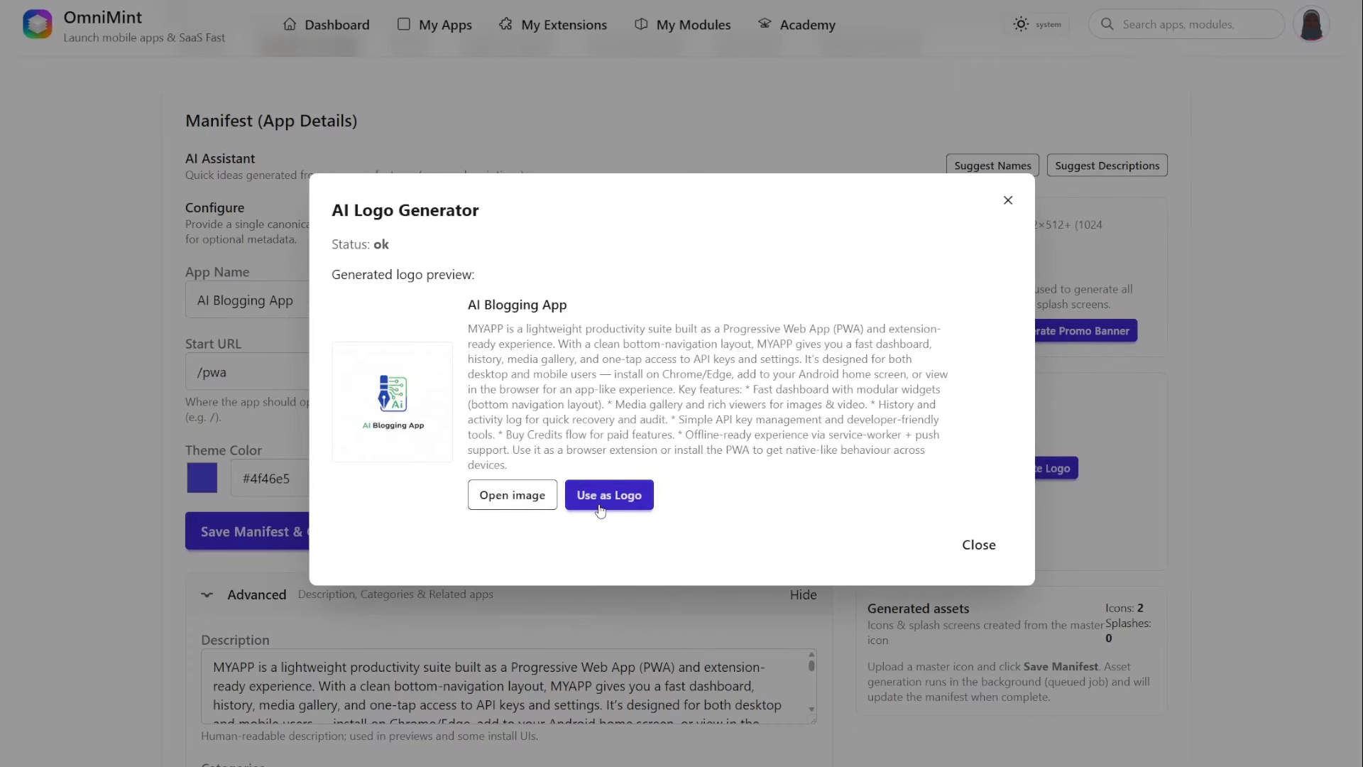
pyautogui.click(605, 499)
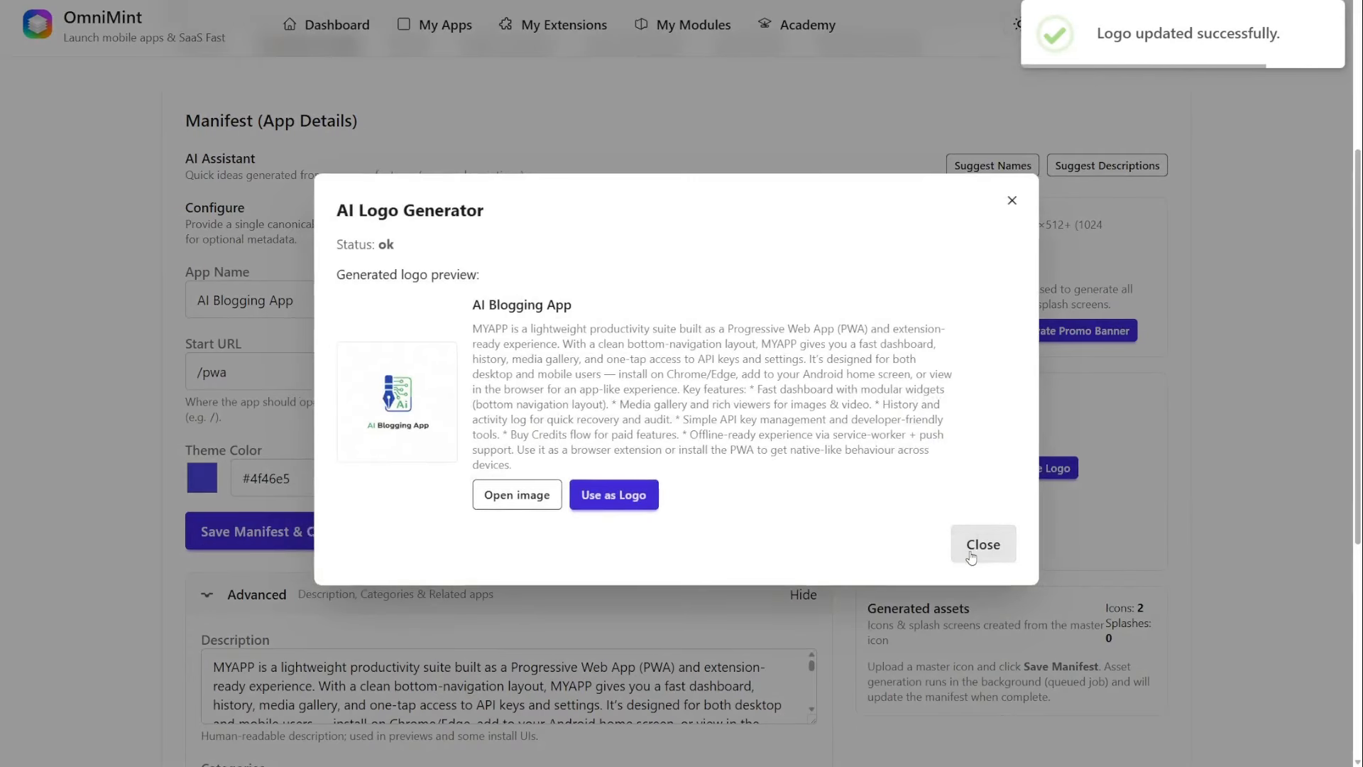
pyautogui.click(978, 546)
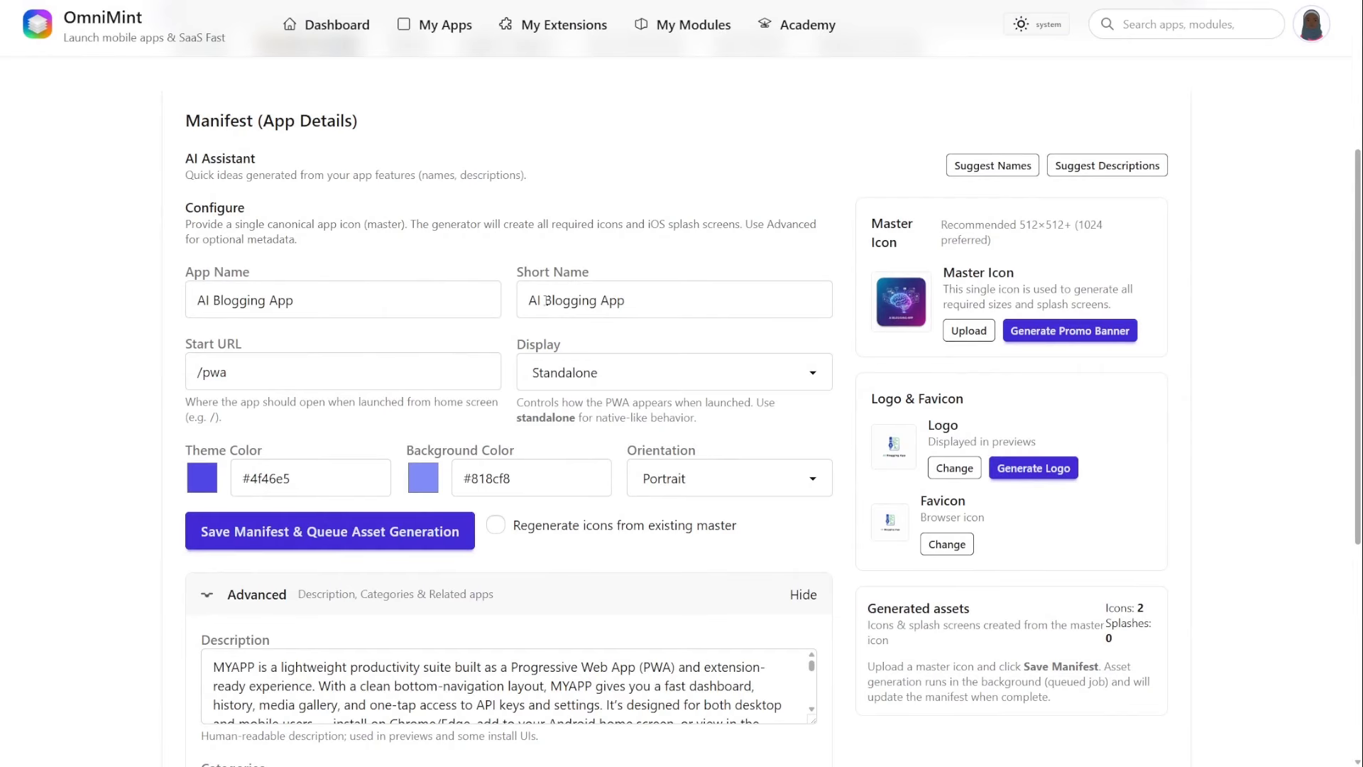
# Adopt the suggested app name IdeaSpark and replace the first MYAPP in the manifest description with it.
pyautogui.click(966, 176)
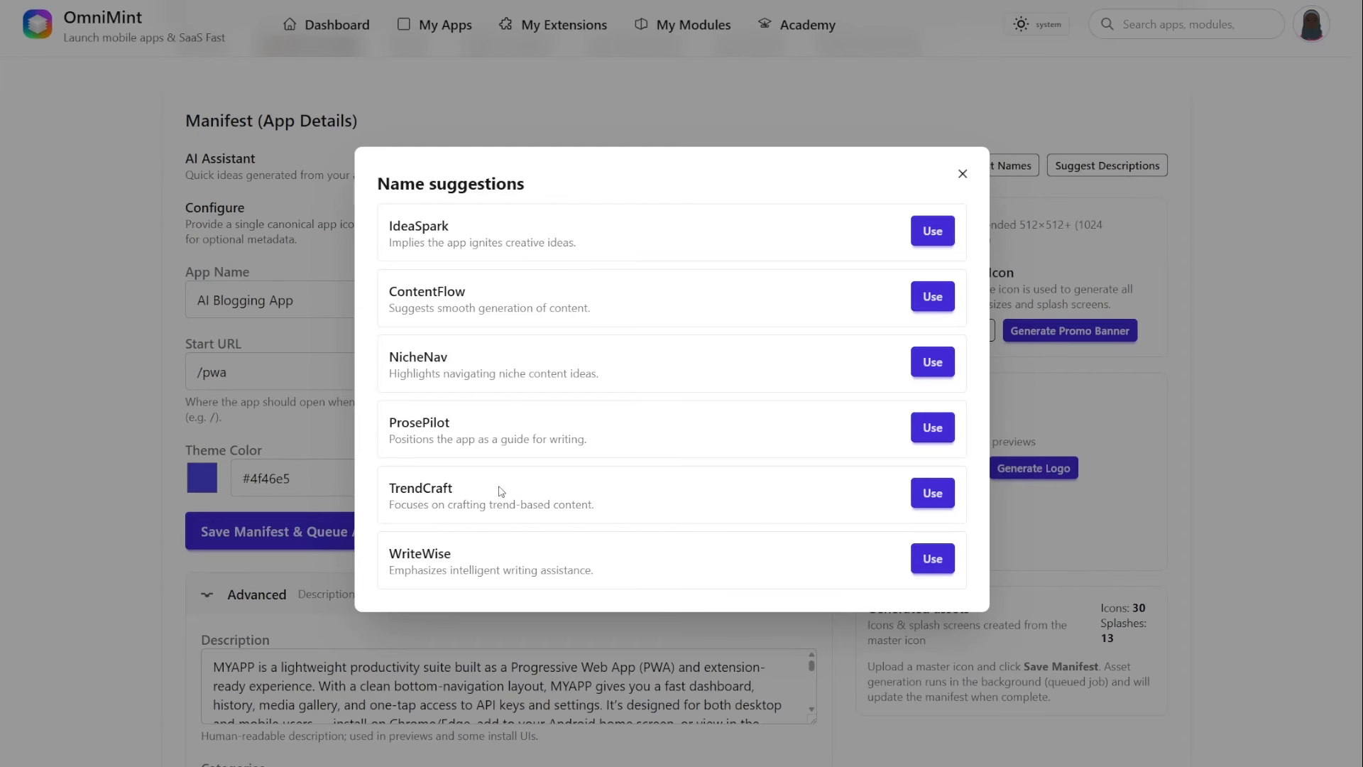
pyautogui.click(930, 228)
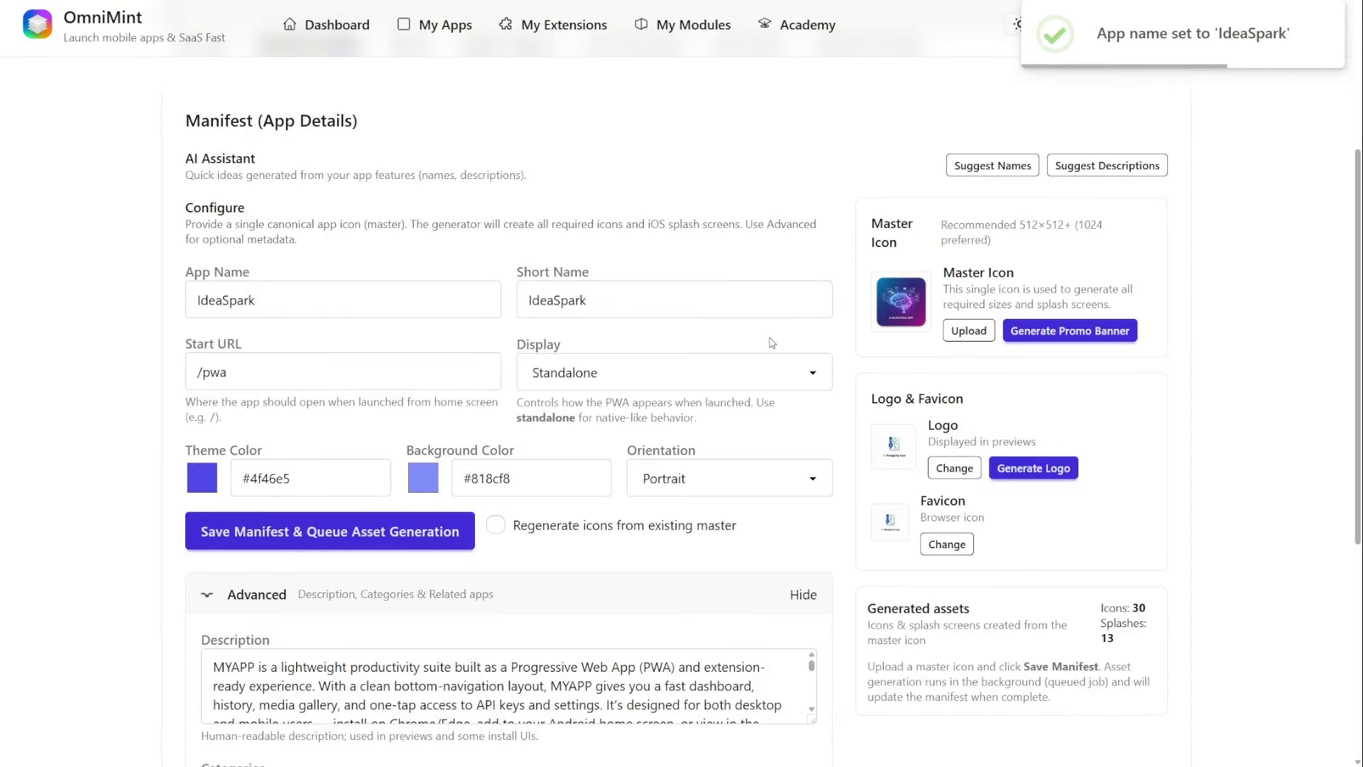
pyautogui.scroll(-2, 414, 519)
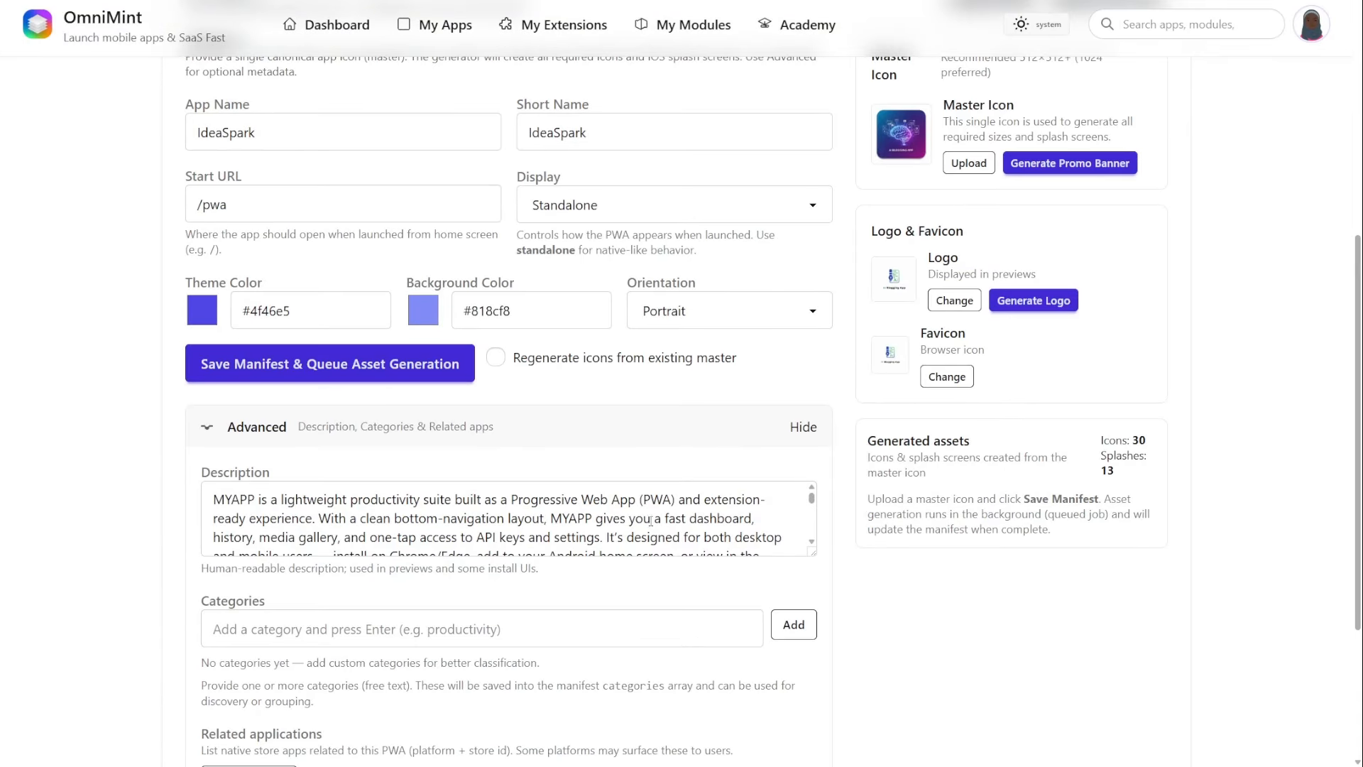
pyautogui.moveTo(820, 558); pyautogui.dragTo(815, 642)
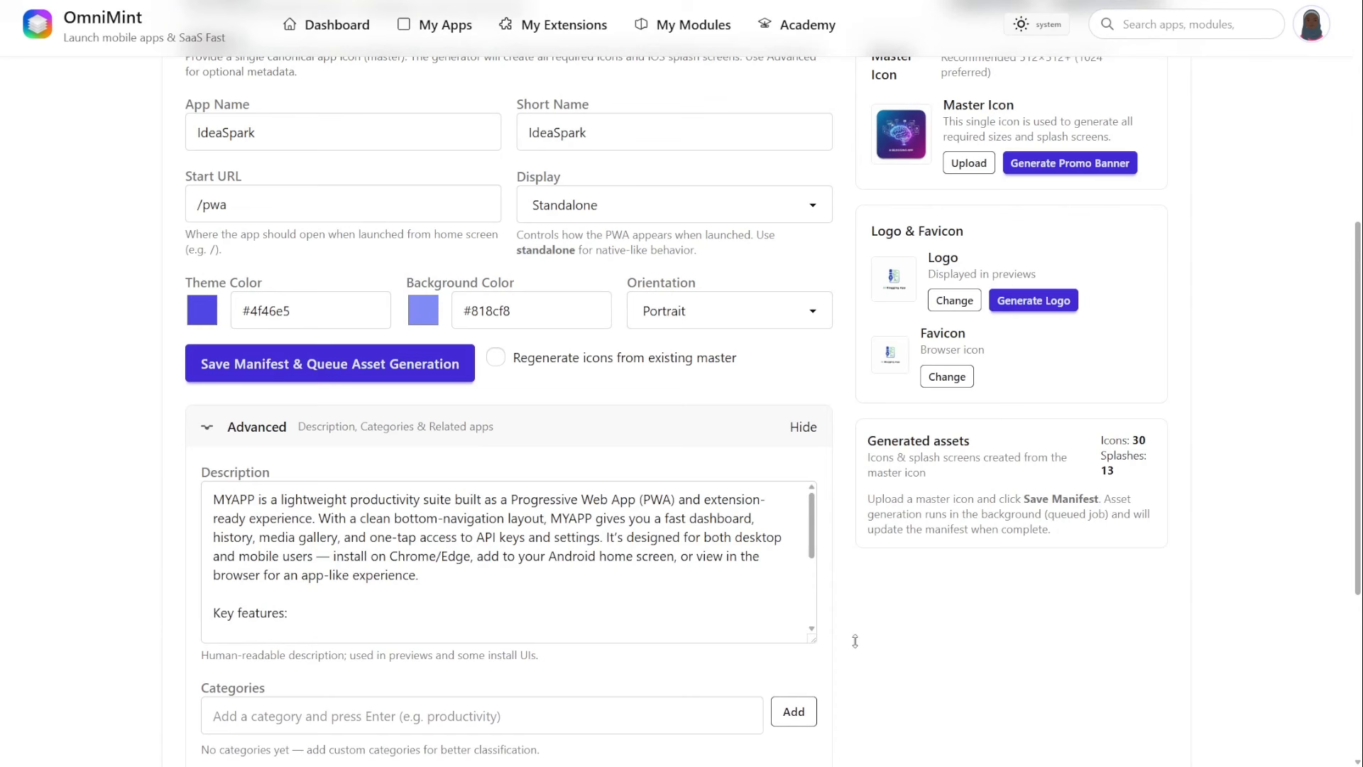
pyautogui.moveTo(259, 497); pyautogui.dragTo(213, 498)
pyautogui.doubleClick(229, 134)
pyautogui.hotkey('ctrl', 'c')
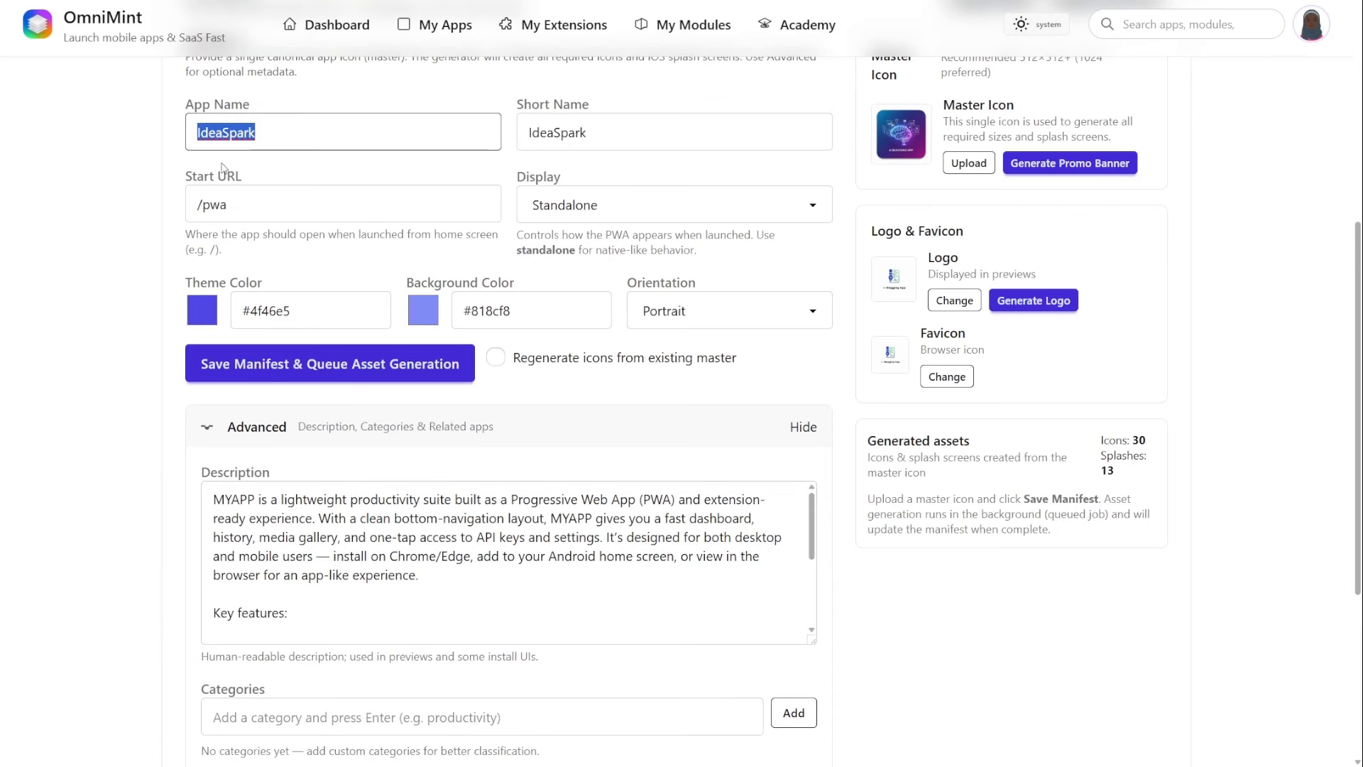
pyautogui.doubleClick(236, 499)
pyautogui.hotkey('ctrl', 'v')
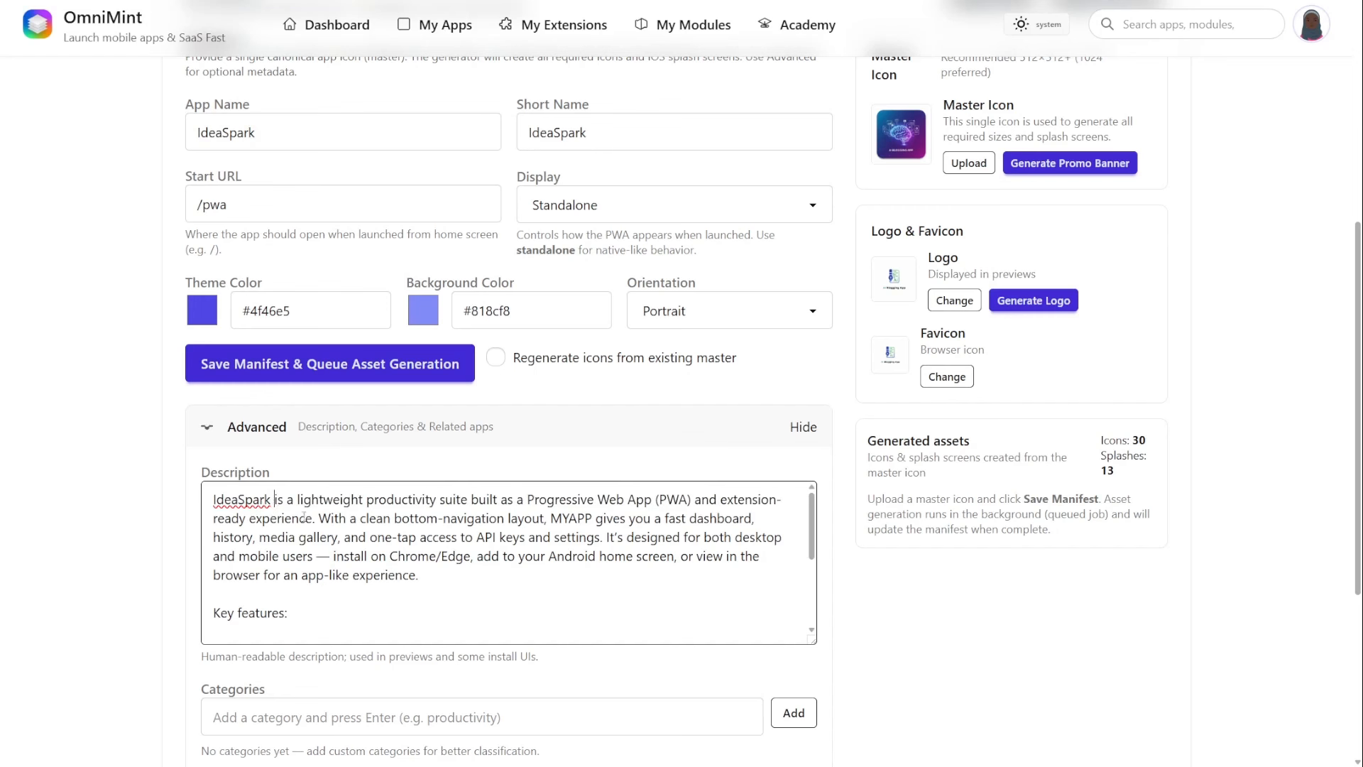
# Open the app's Legal & Support settings to view the privacy policy.
pyautogui.scroll(-5, 497, 554)
pyautogui.scroll(10, 524, 448)
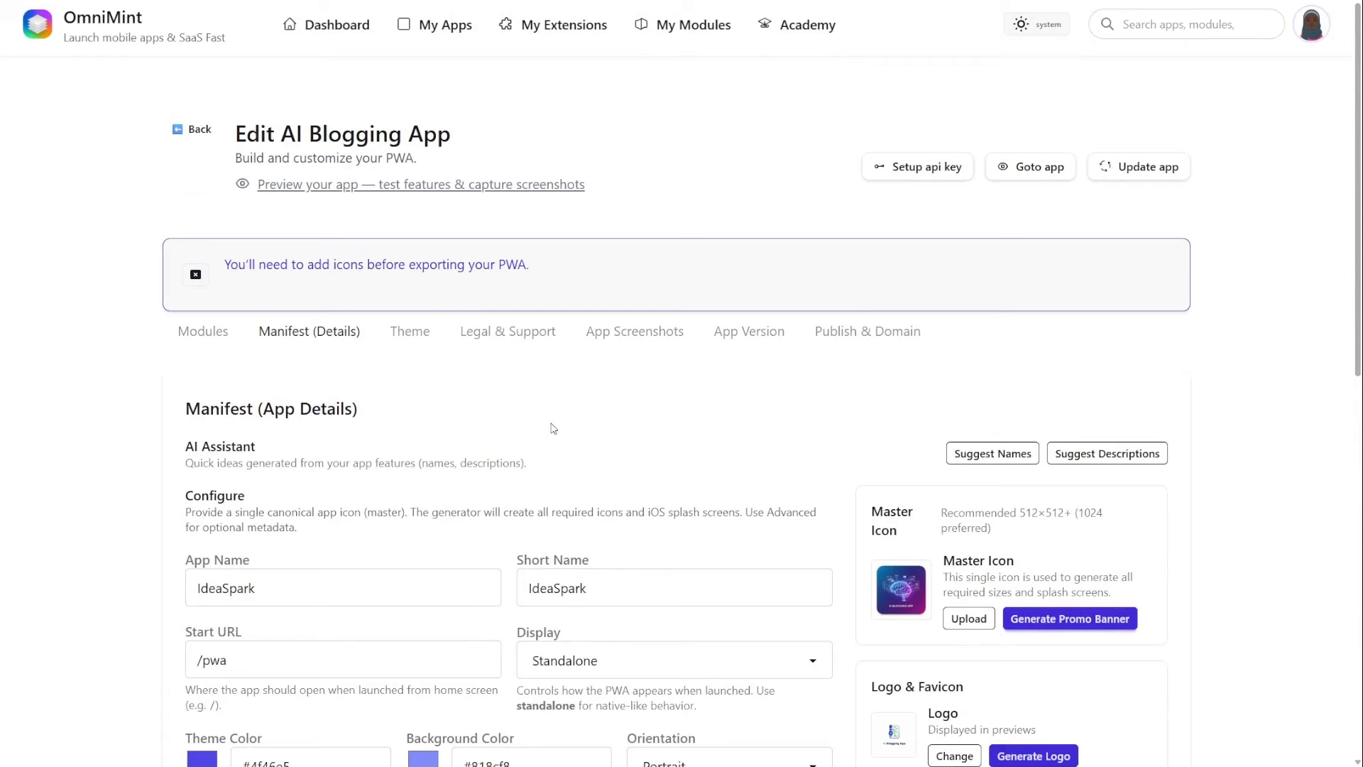
pyautogui.click(509, 332)
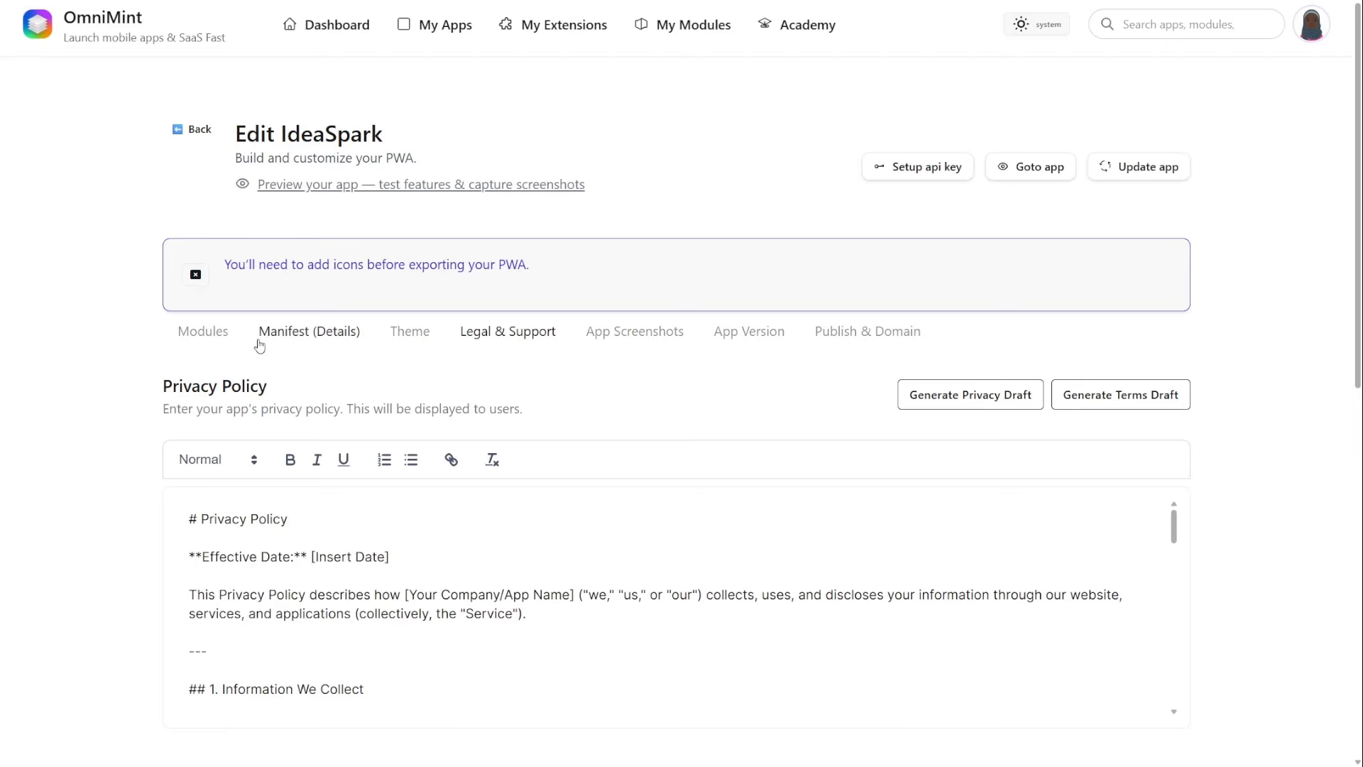
# Browse the module gallery from the app's attached modules, search for "blogging" and select the Blogging Calendar module.
pyautogui.click(216, 332)
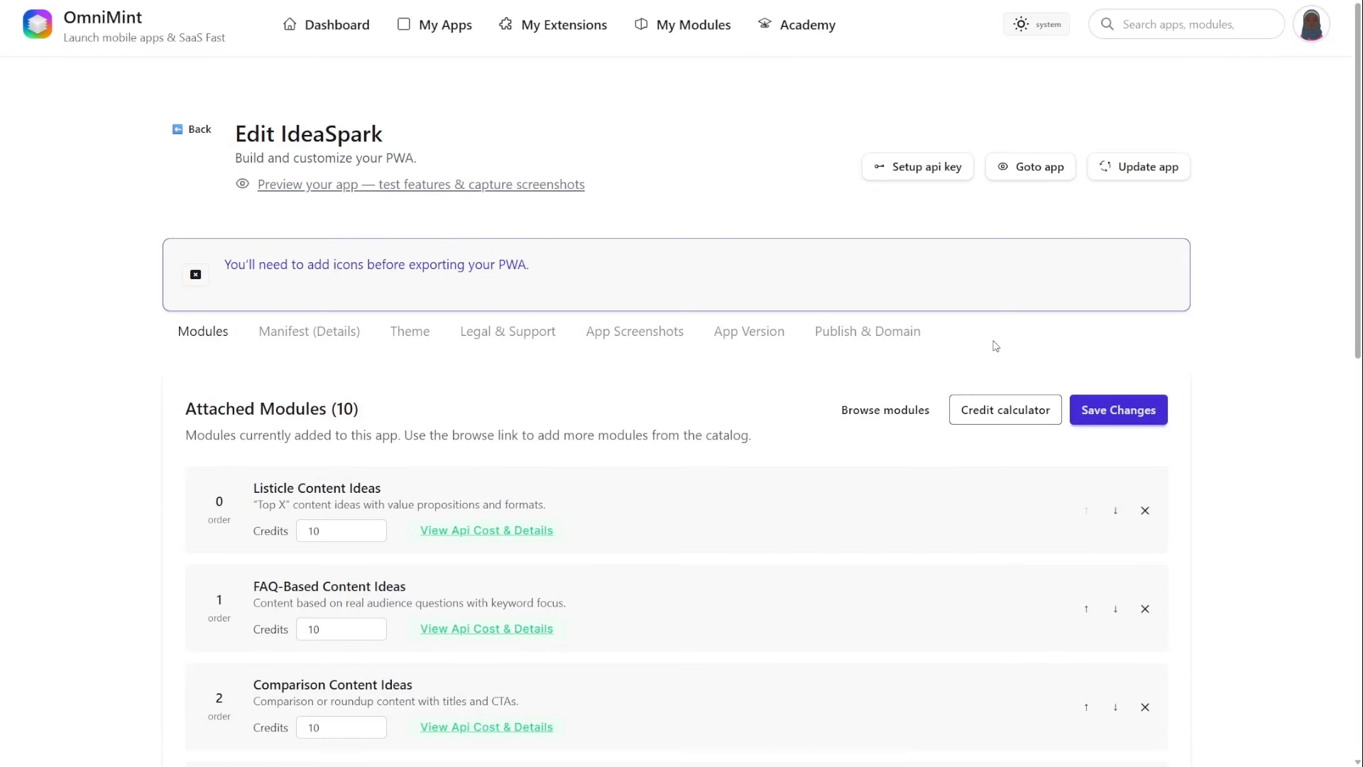
pyautogui.click(872, 409)
pyautogui.click(226, 305)
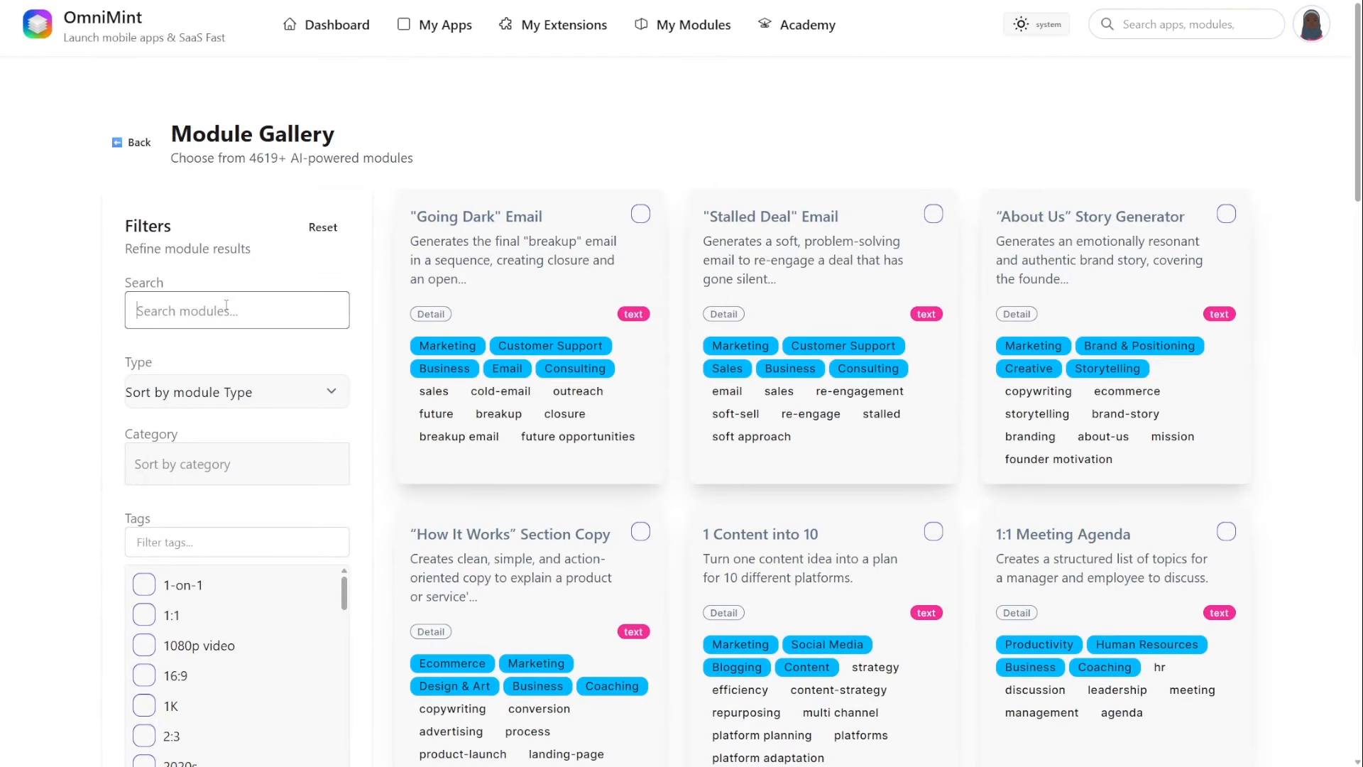
pyautogui.write('blogging')
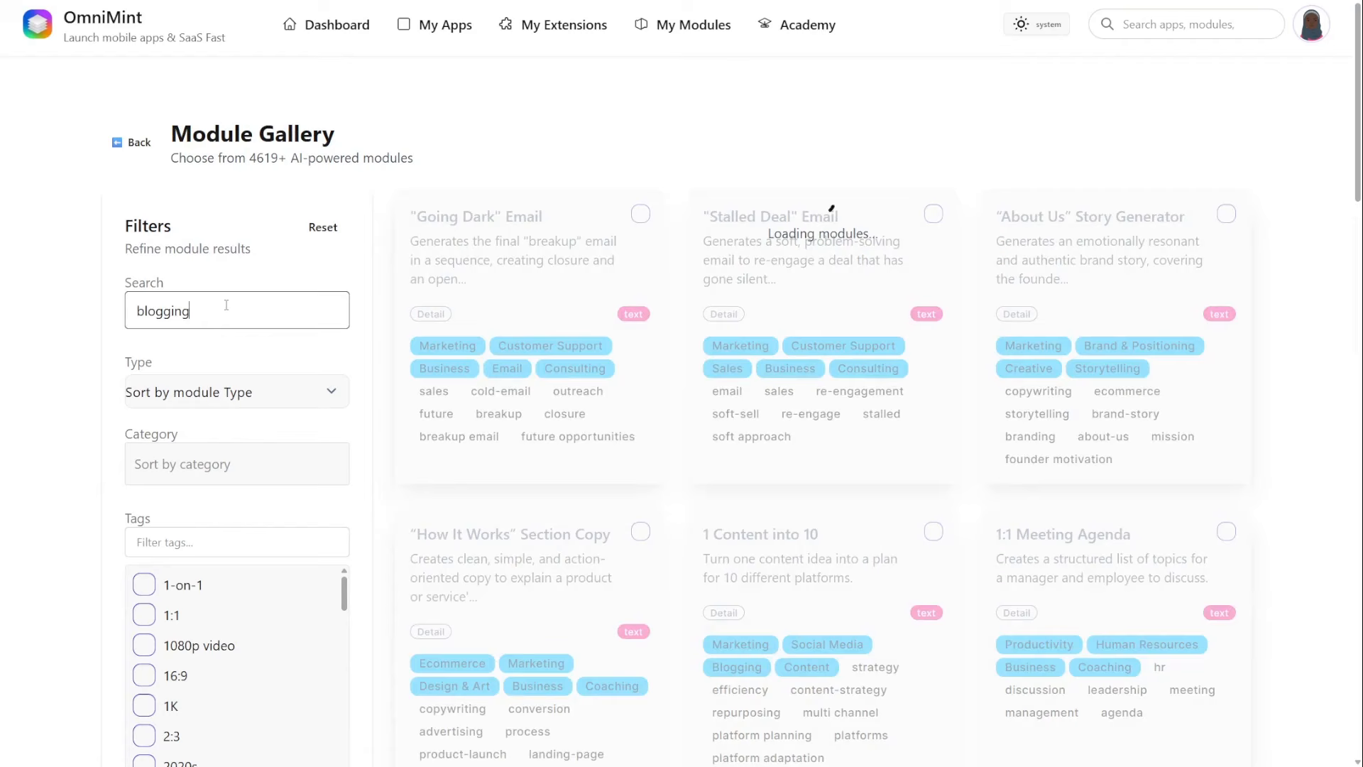
pyautogui.click(645, 306)
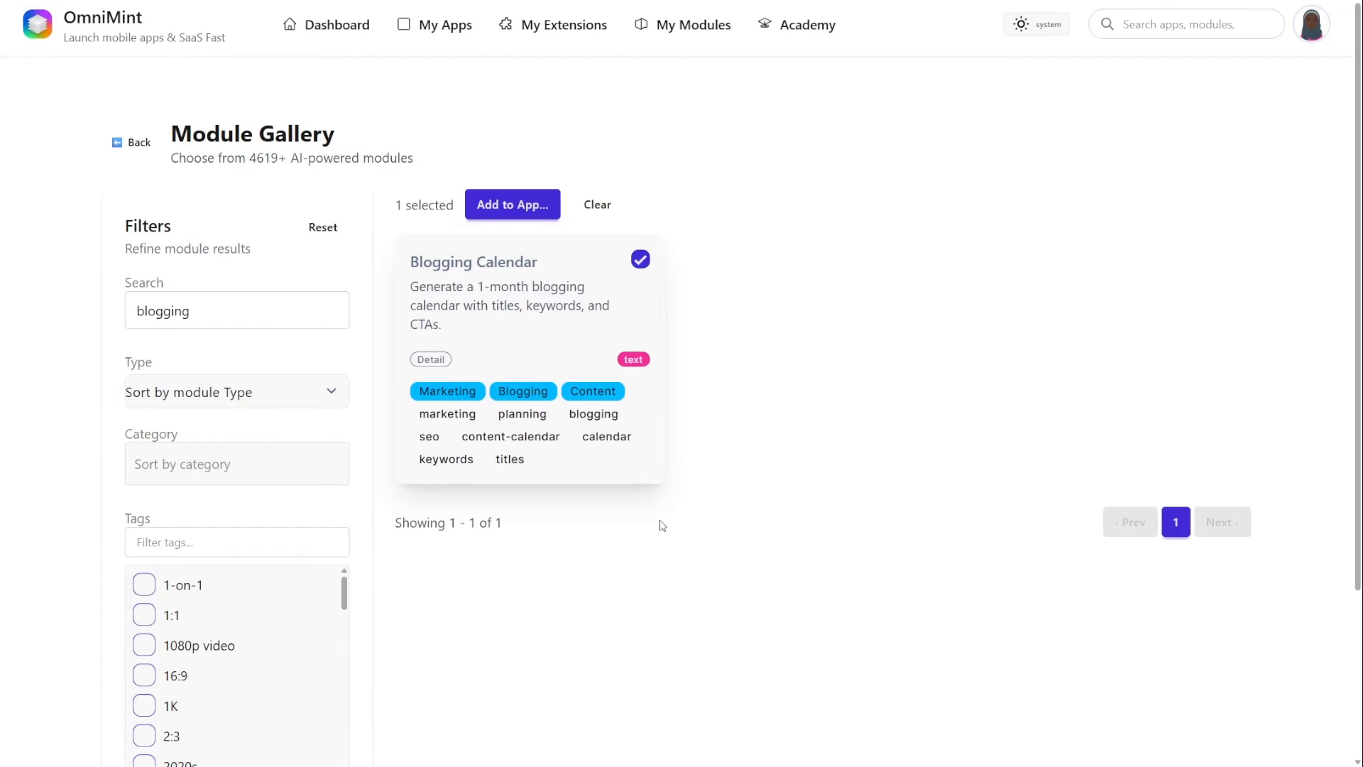
# Replace the module gallery search term with "blog".
pyautogui.scroll(-1, 658, 522)
pyautogui.click(217, 226)
pyautogui.moveTo(217, 225); pyautogui.dragTo(111, 221)
pyautogui.write('blog')
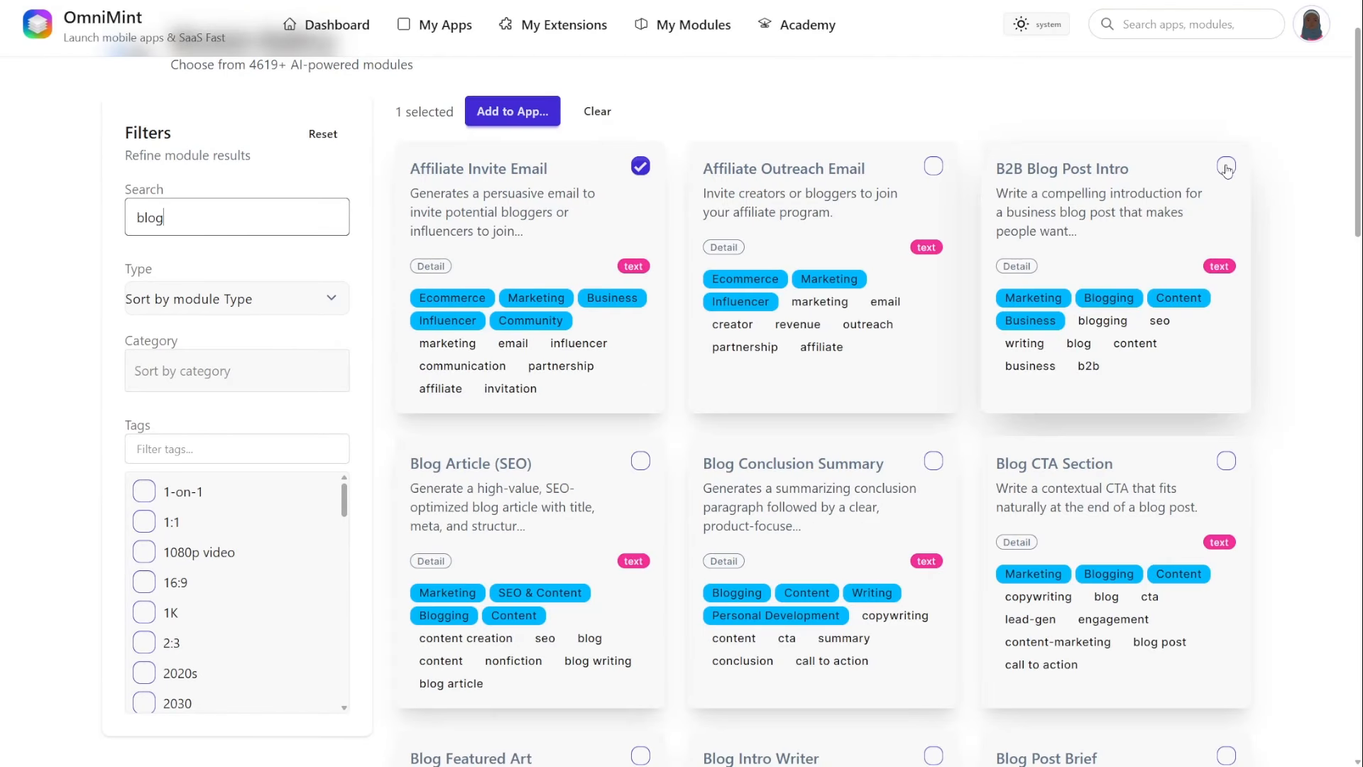
# Select the B2B Blog Post Intro, Blog Article (SEO), Blog Conclusion Summary and Blog CTA Section modules in the gallery.
pyautogui.click(1226, 166)
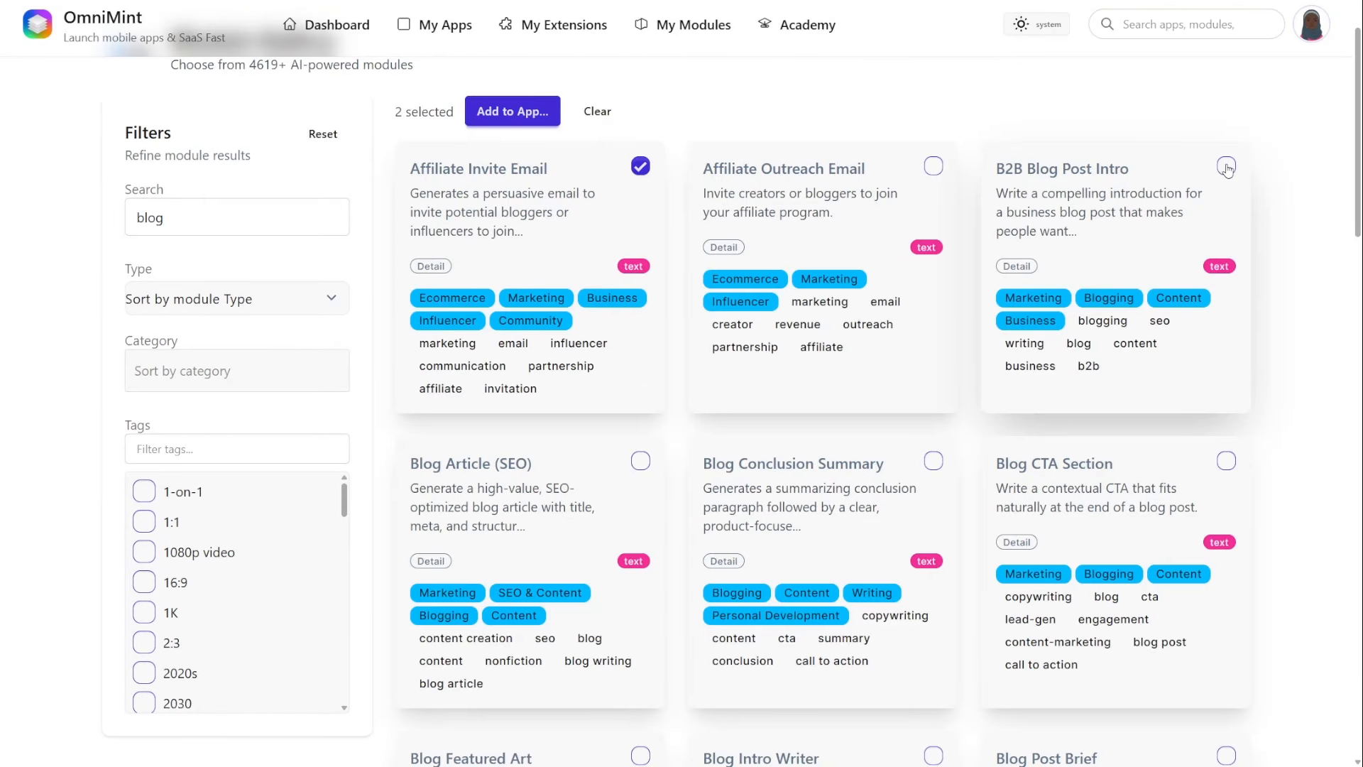
pyautogui.click(641, 462)
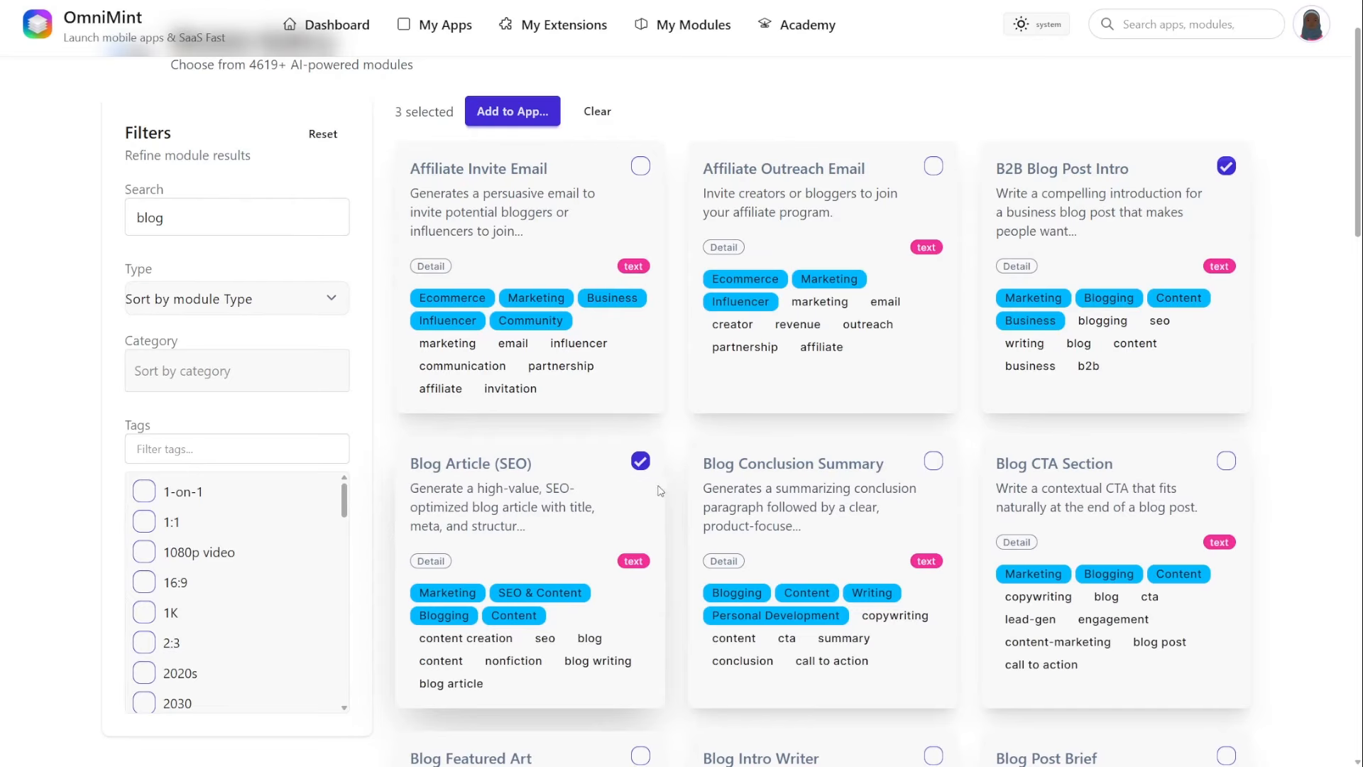
pyautogui.click(932, 461)
pyautogui.click(1226, 461)
pyautogui.scroll(-10, 1316, 620)
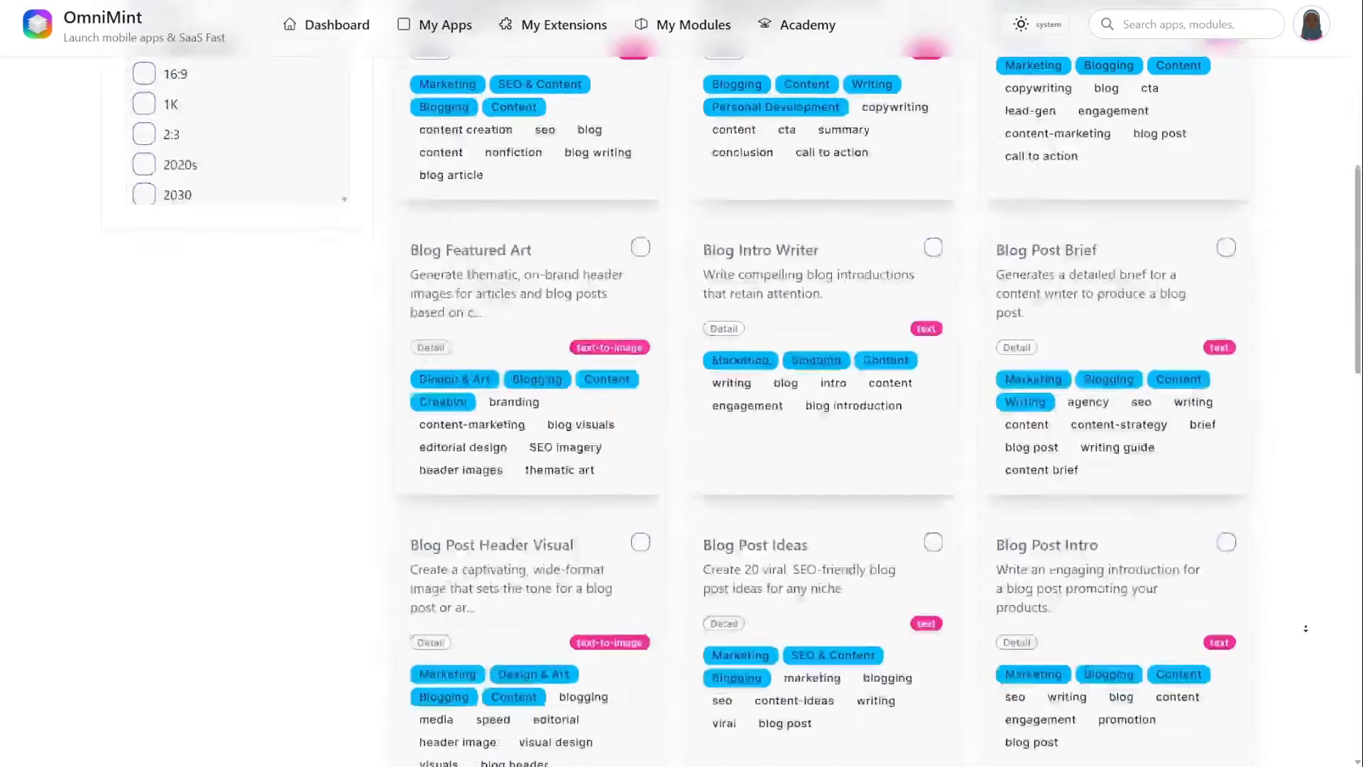
pyautogui.scroll(-12, 1317, 619)
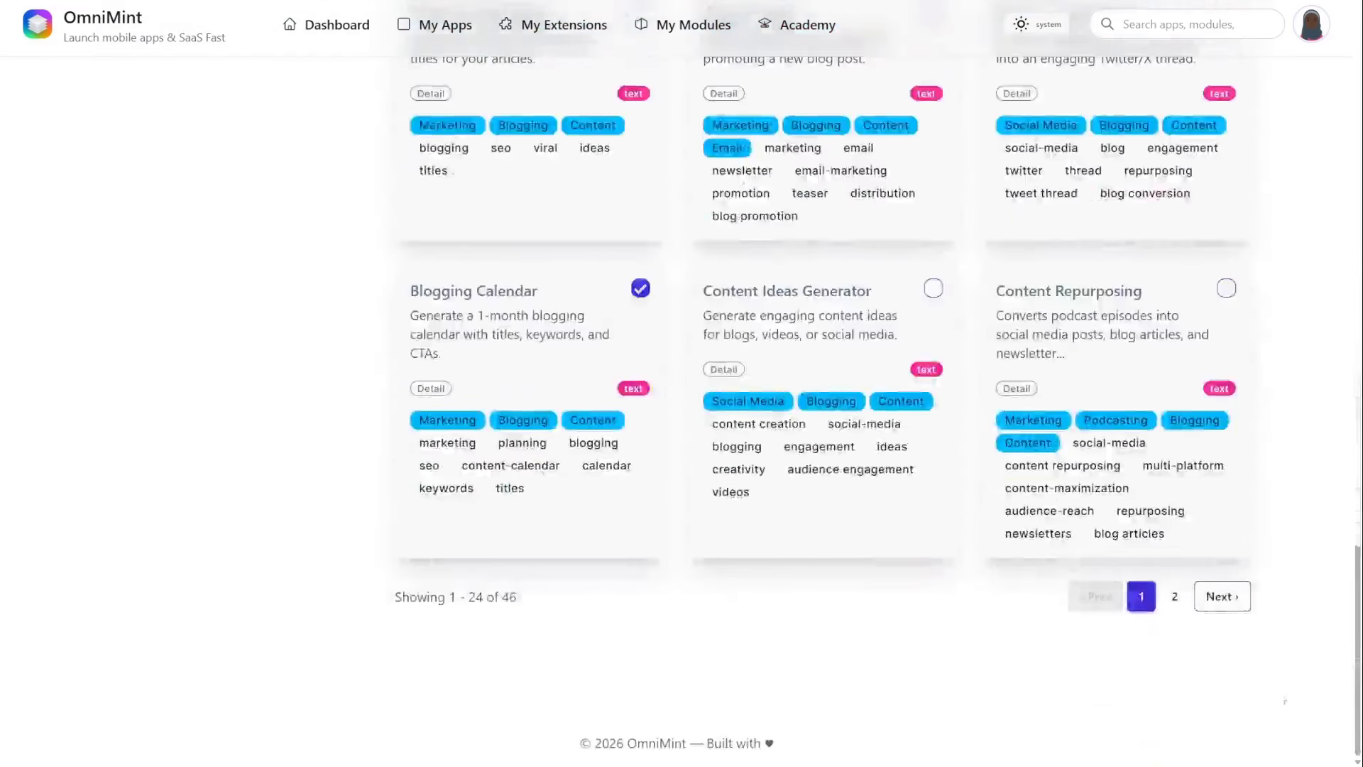
pyautogui.scroll(20, 1276, 495)
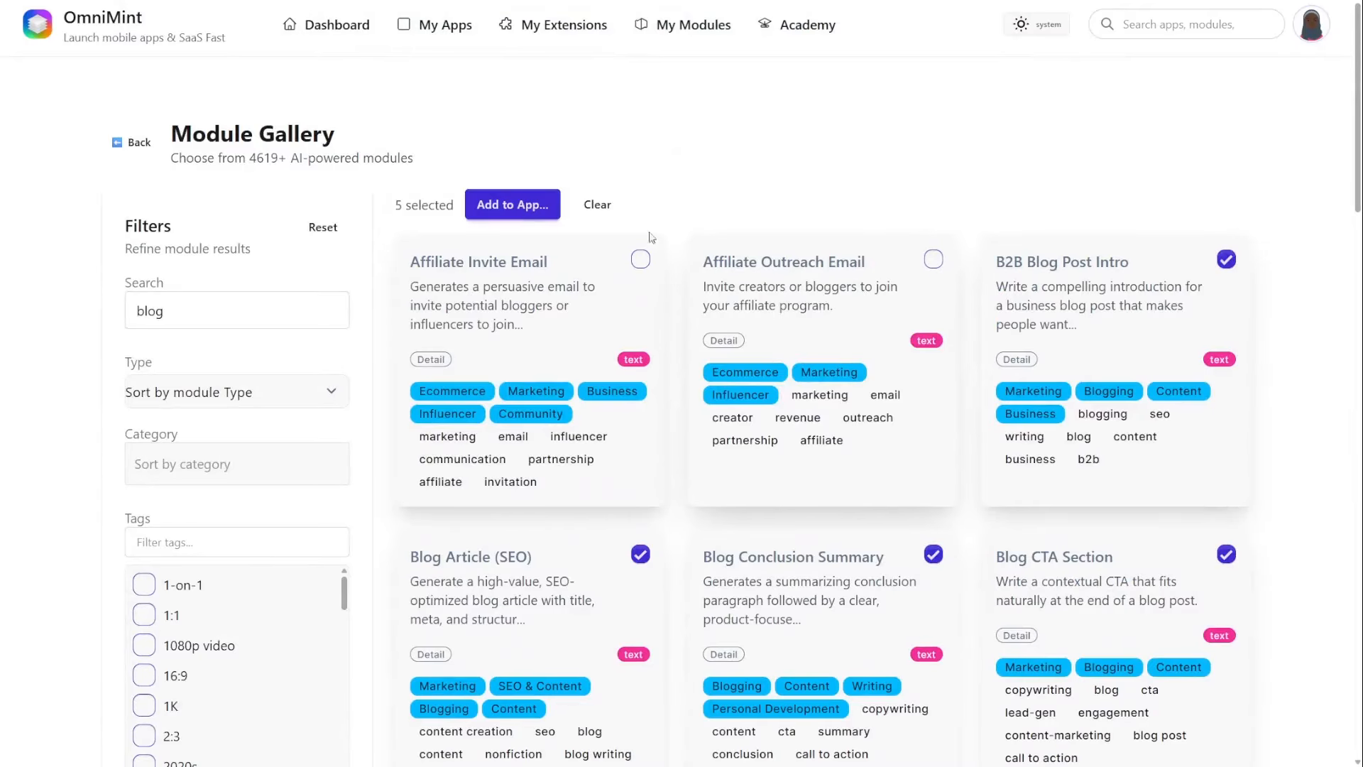
# Add the selected modules to the IdeaSpark app.
pyautogui.click(535, 205)
pyautogui.click(399, 304)
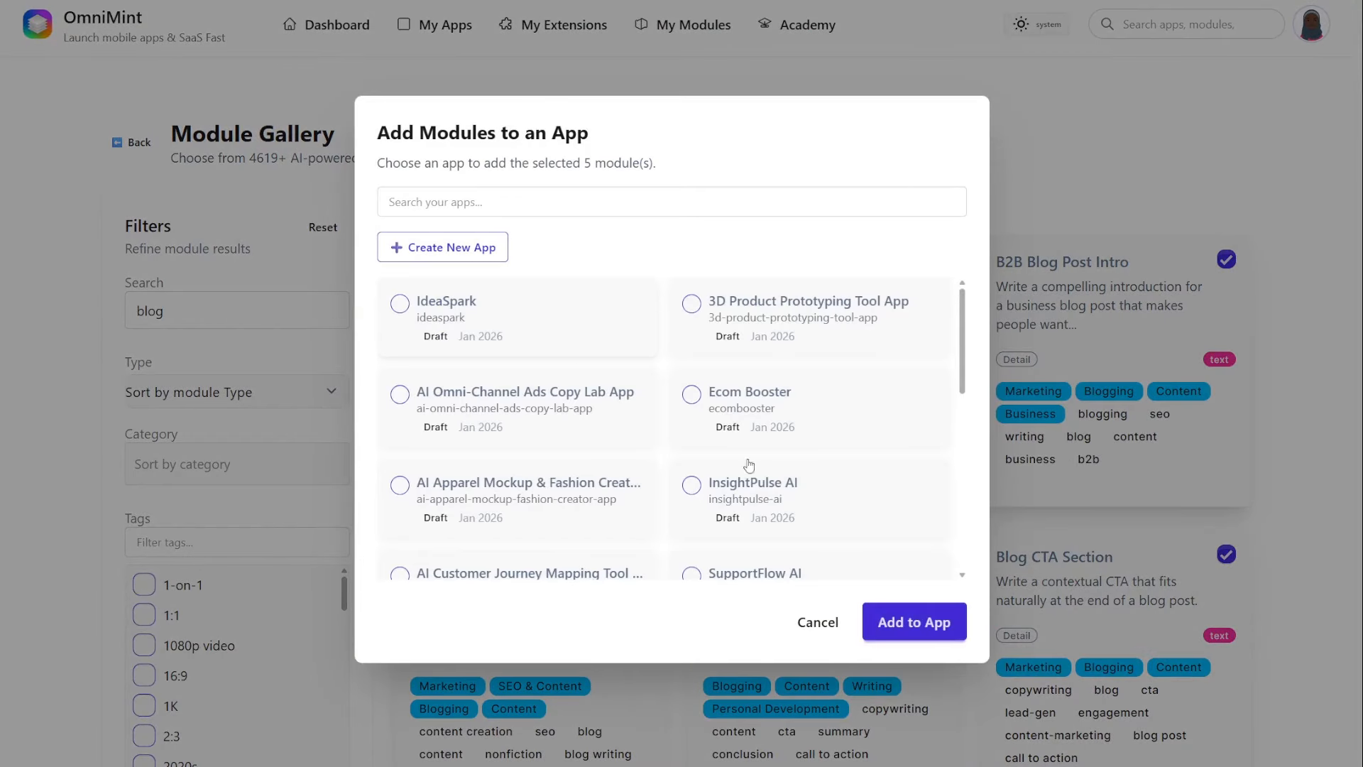
pyautogui.click(916, 619)
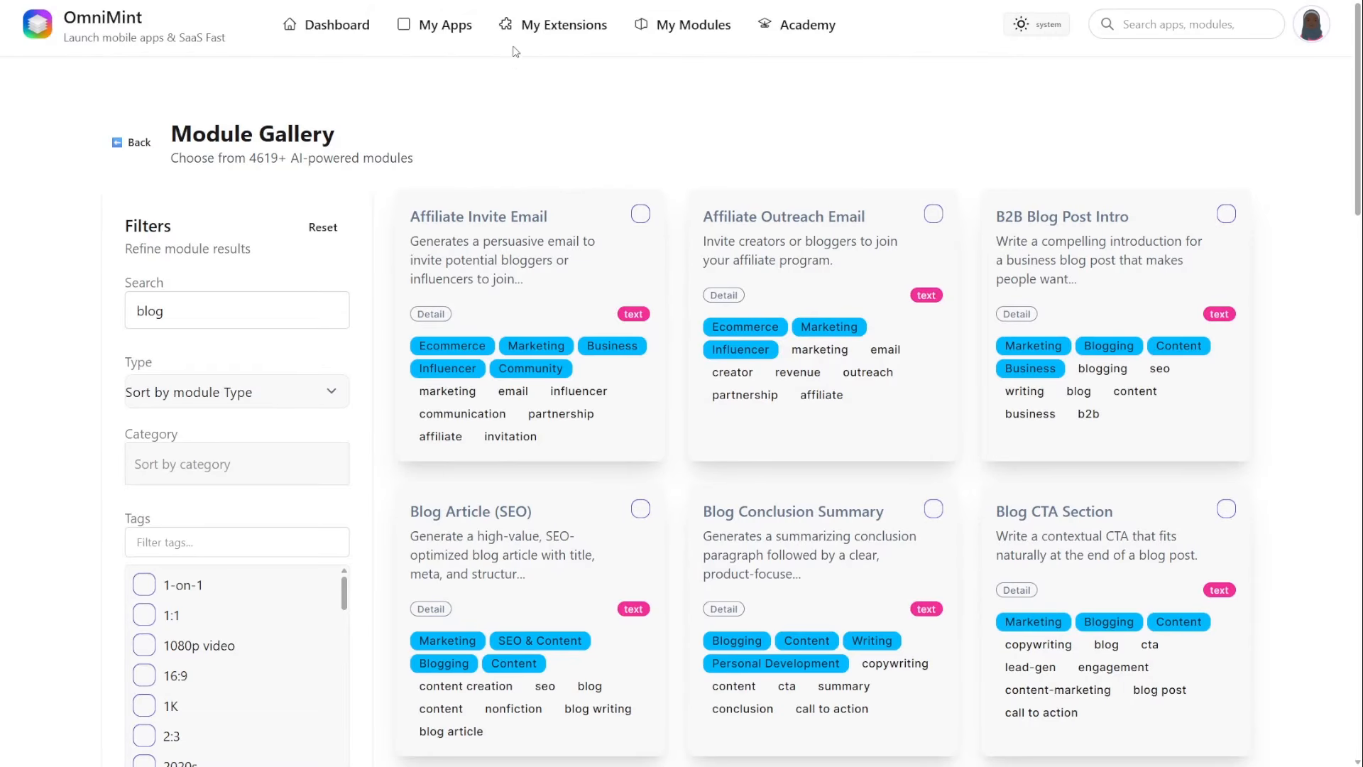
# Review the IdeaSpark app's credit settings and existing credit packs, and open its payment gateway settings.
pyautogui.click(440, 35)
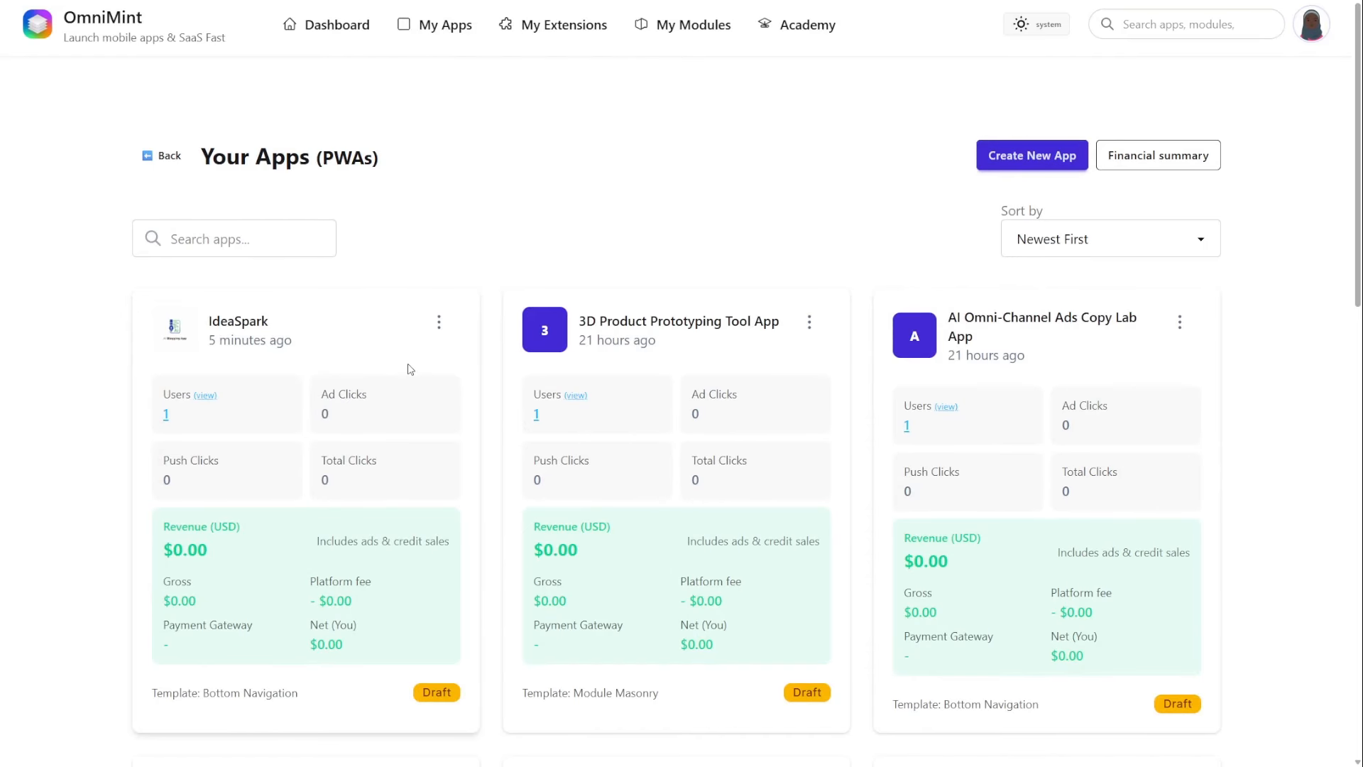
pyautogui.click(441, 306)
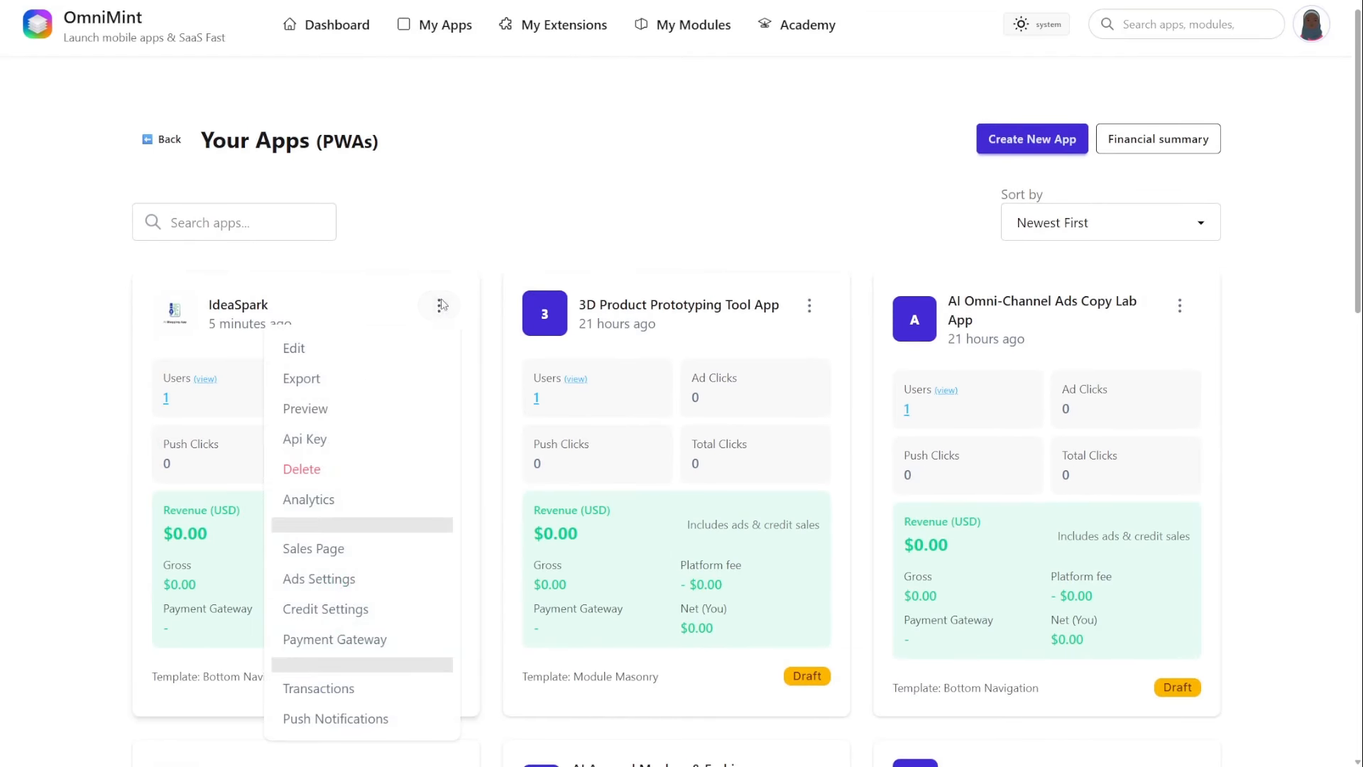
pyautogui.click(396, 607)
pyautogui.scroll(-4, 518, 554)
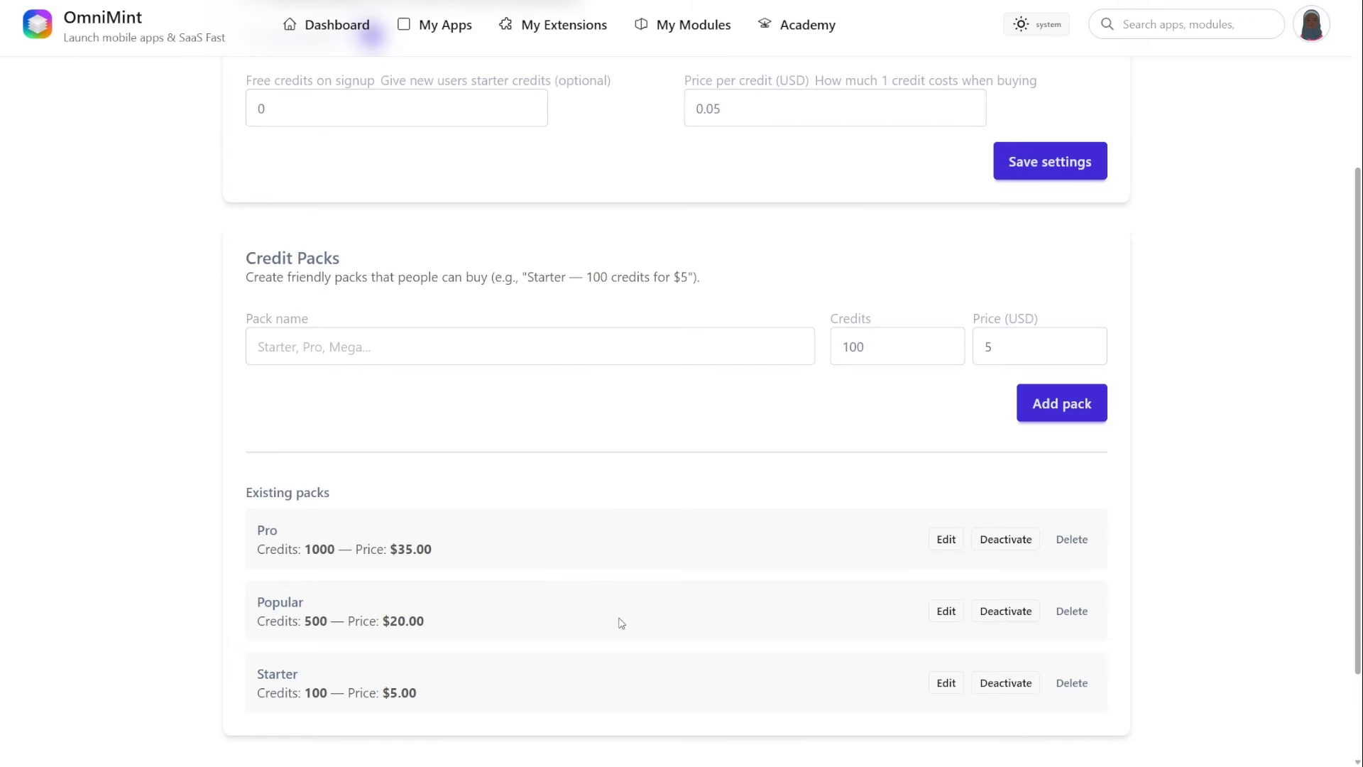
pyautogui.scroll(2, 492, 522)
pyautogui.scroll(2, 492, 523)
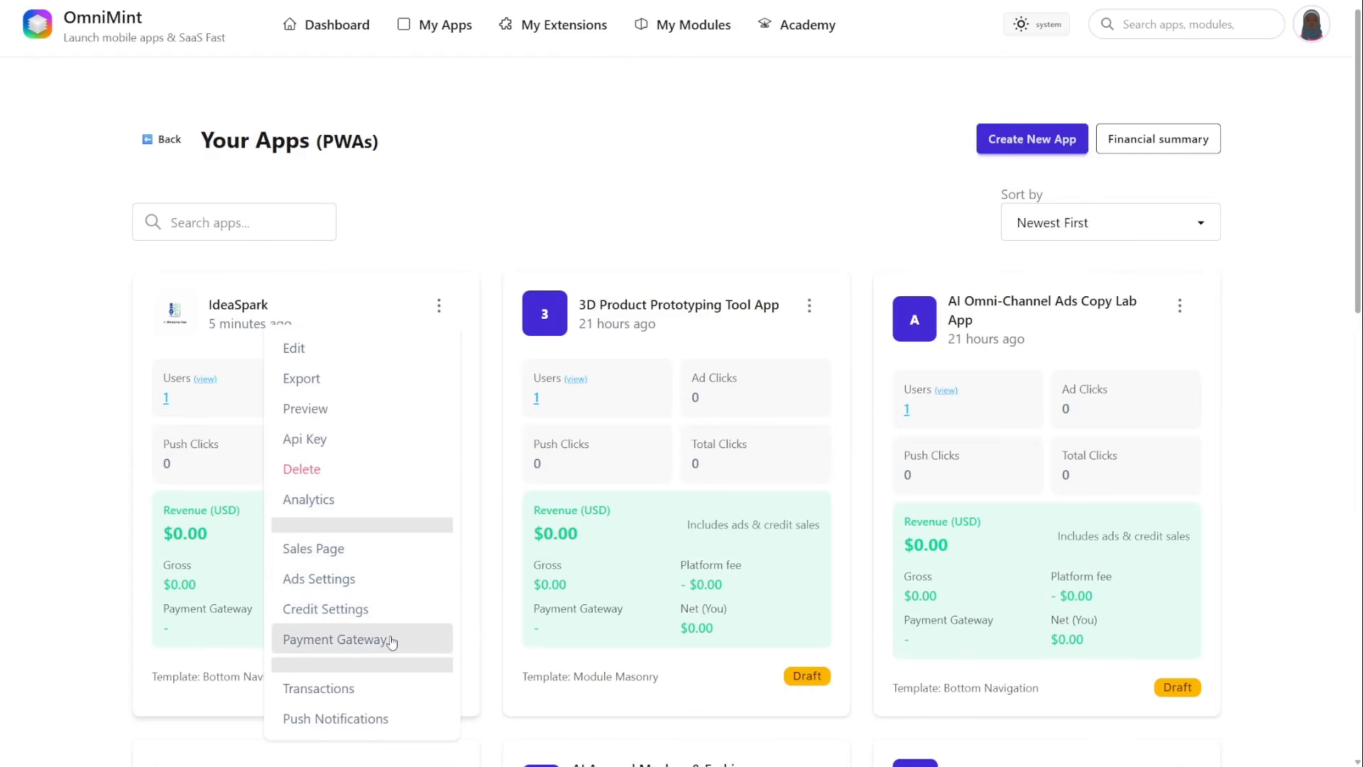
pyautogui.click(391, 642)
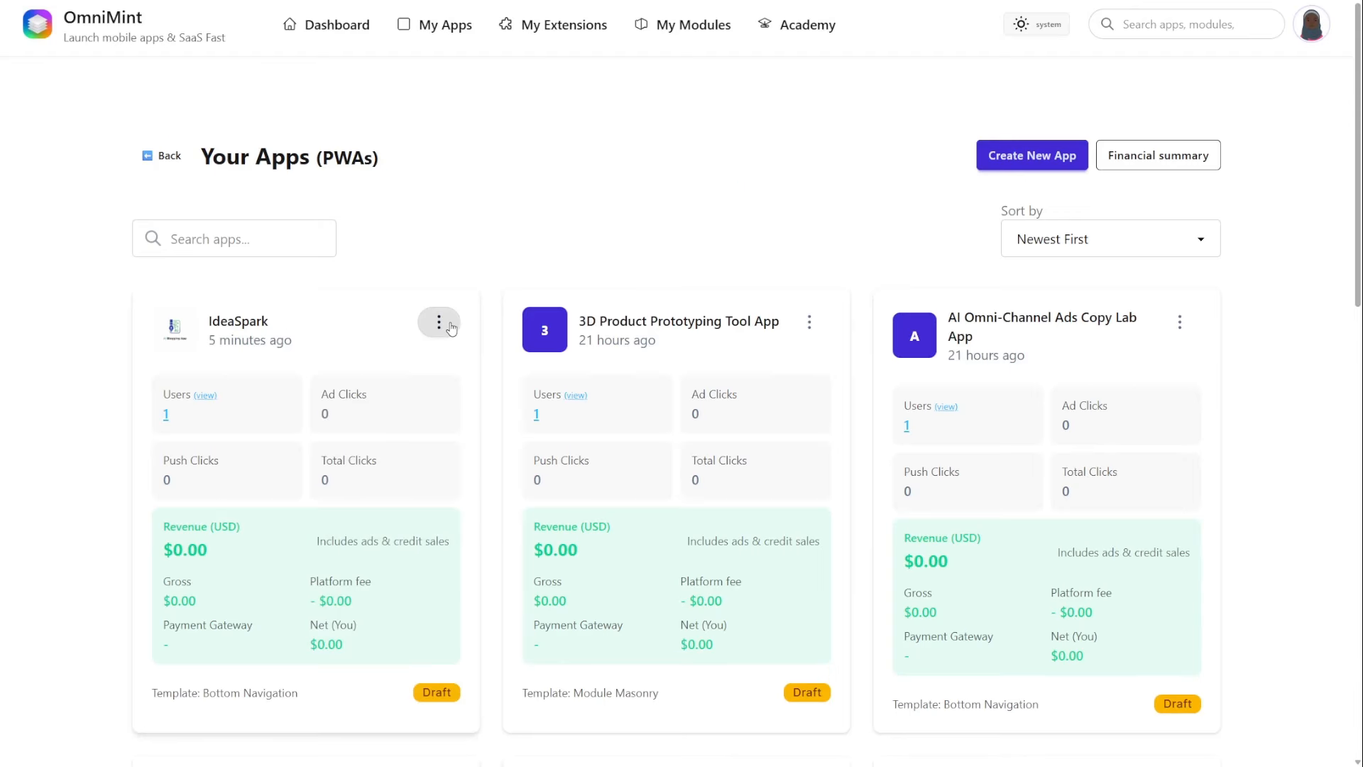
# Start creating a sales page for IdeaSpark and confirm the app details in the wizard.
pyautogui.click(449, 325)
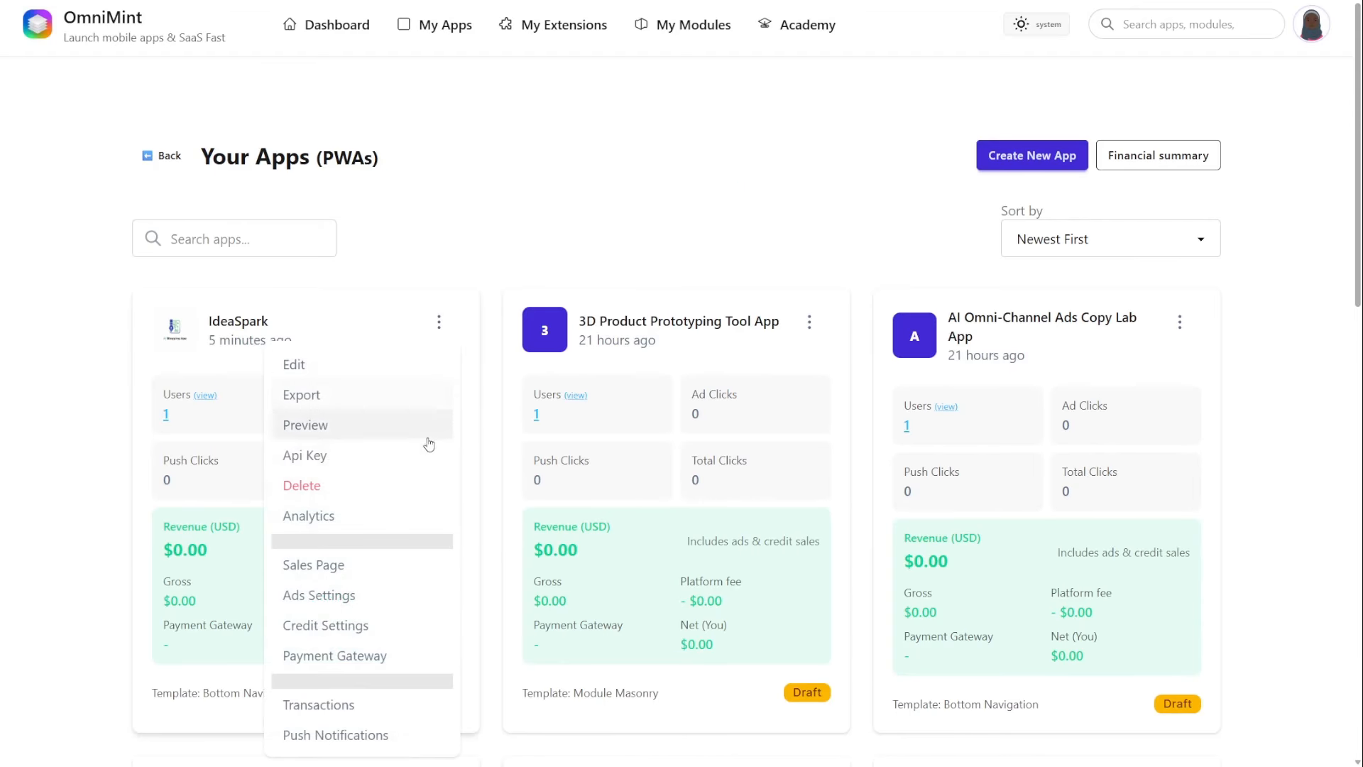
pyautogui.click(419, 561)
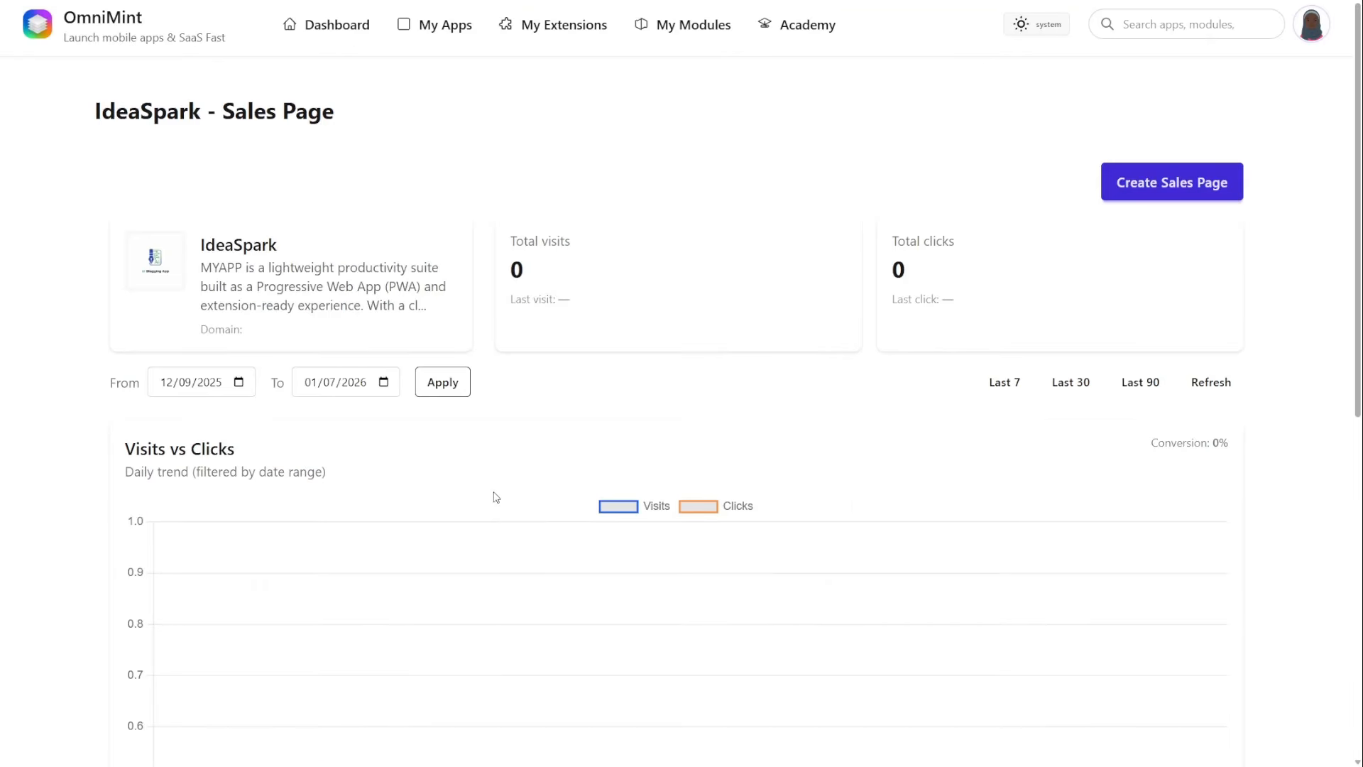
pyautogui.scroll(-1, 503, 529)
pyautogui.click(1139, 134)
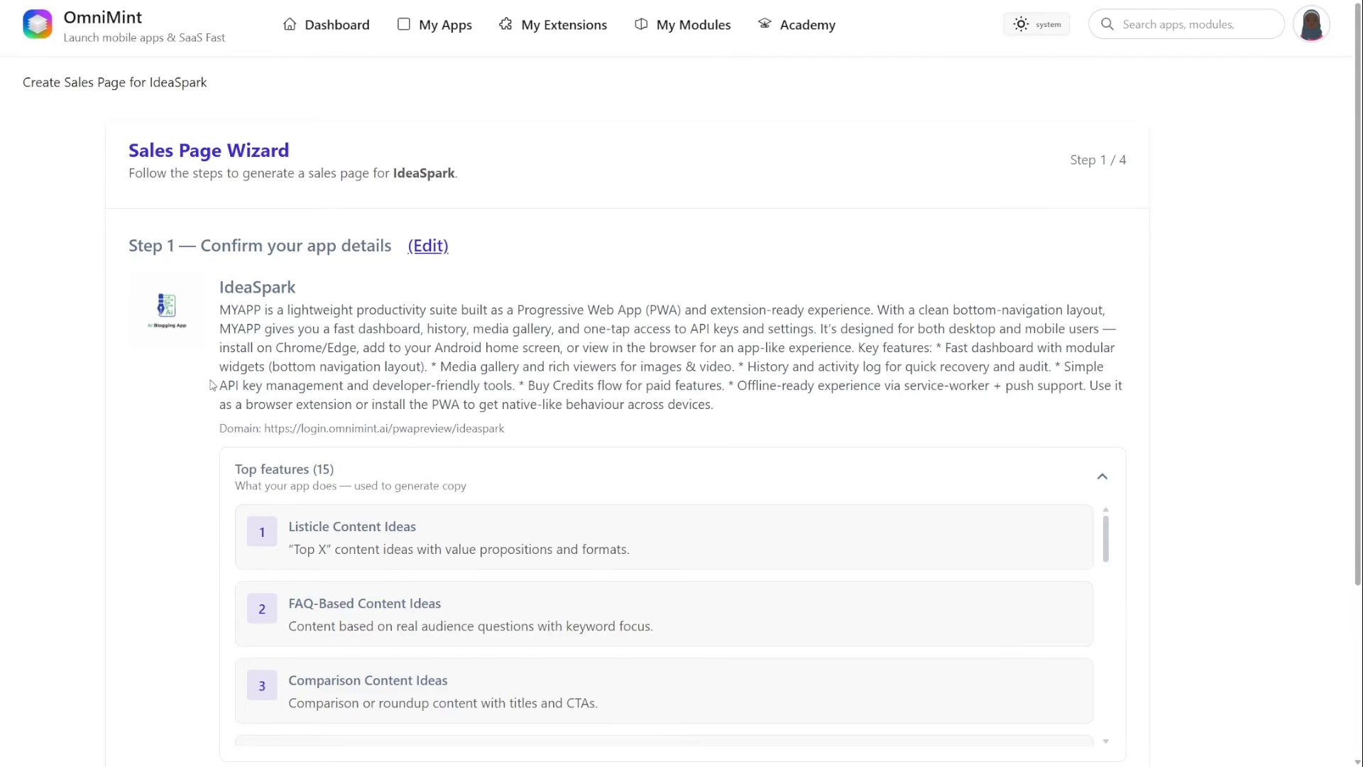
pyautogui.scroll(-3, 210, 412)
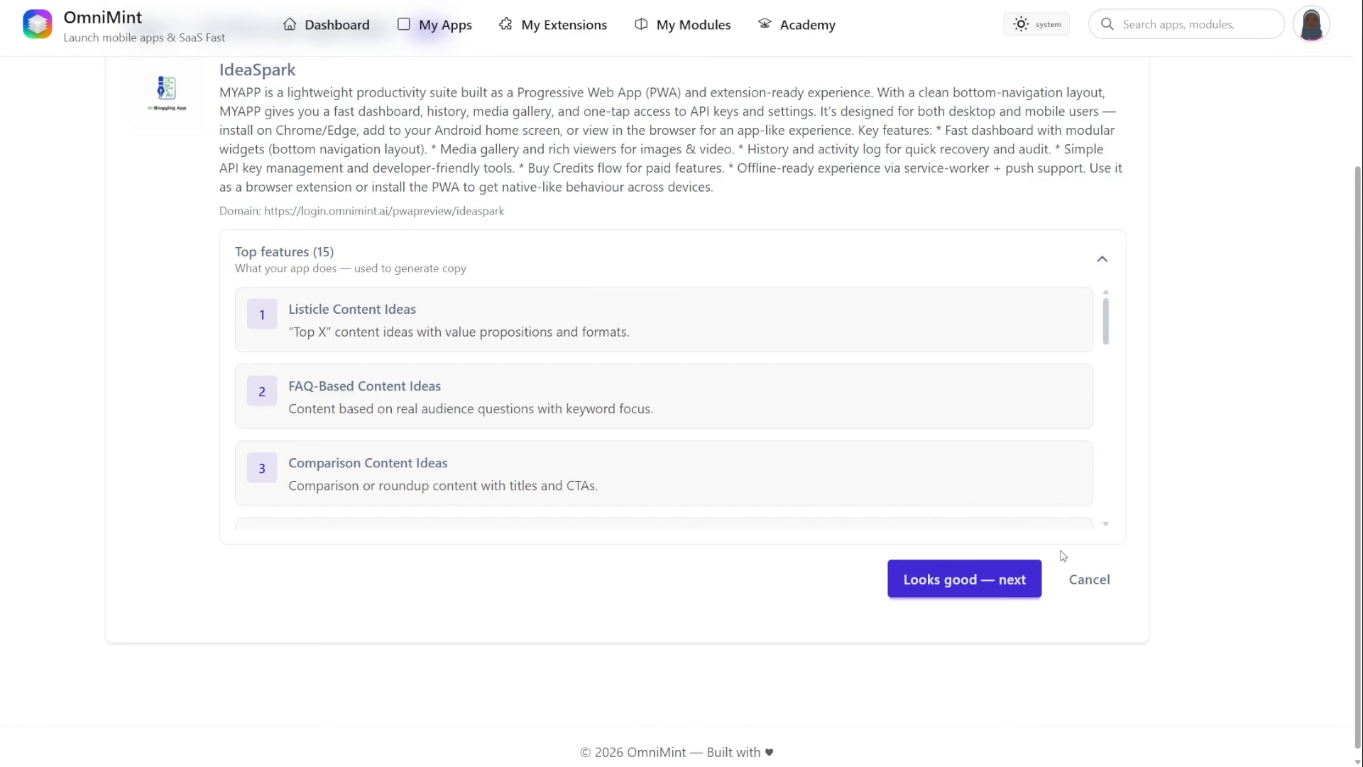
pyautogui.click(995, 585)
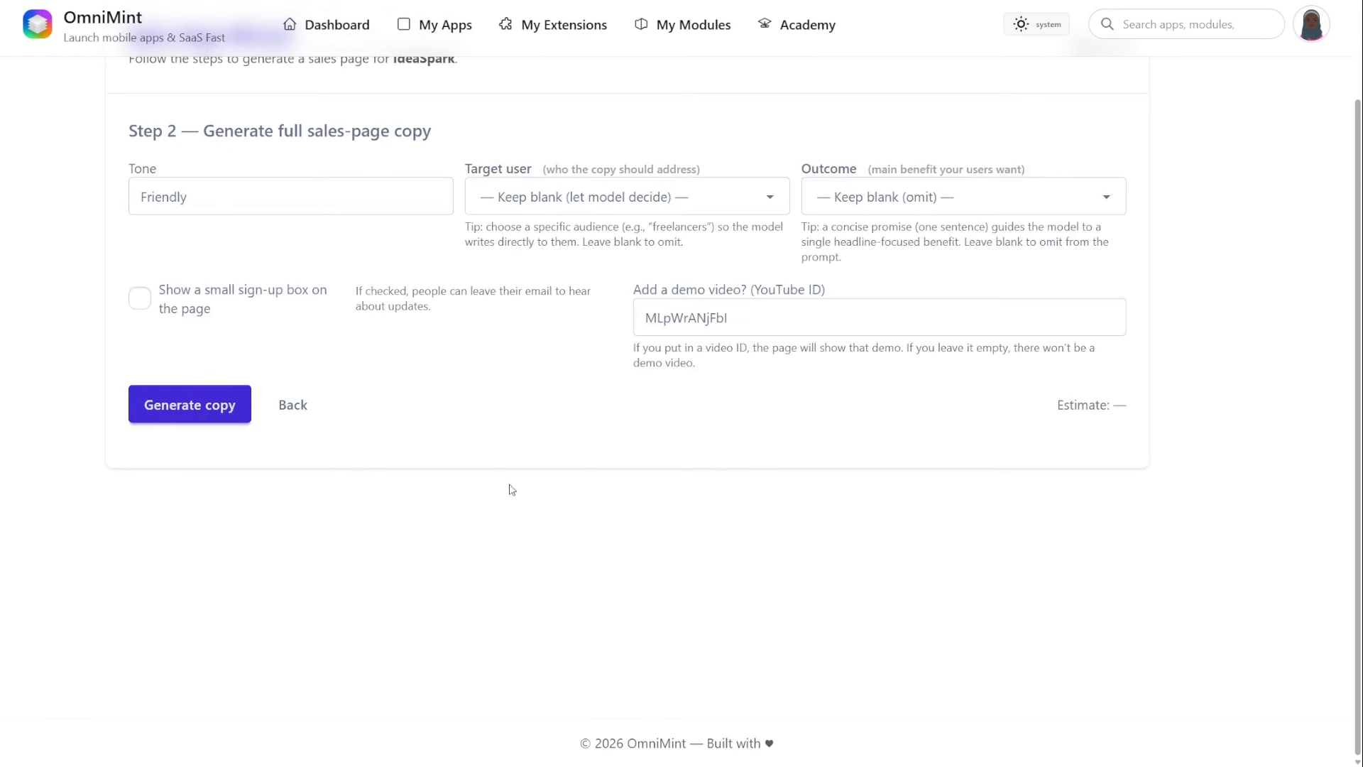
# Set the sales copy's tone to Authoritative / expert and its target user to agency teams (marketing, design, dev).
pyautogui.click(286, 323)
pyautogui.scroll(1, 609, 269)
pyautogui.scroll(-1, 609, 267)
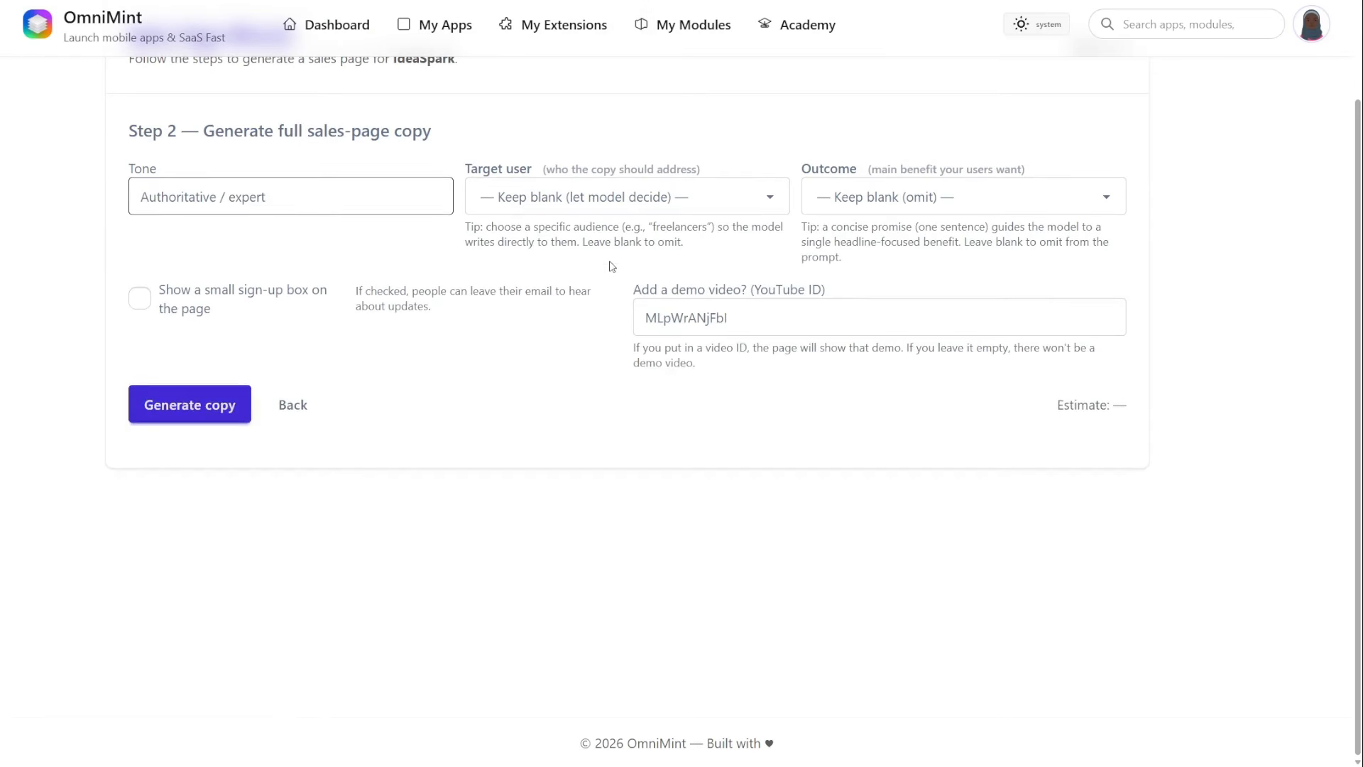
pyautogui.click(612, 261)
pyautogui.click(612, 213)
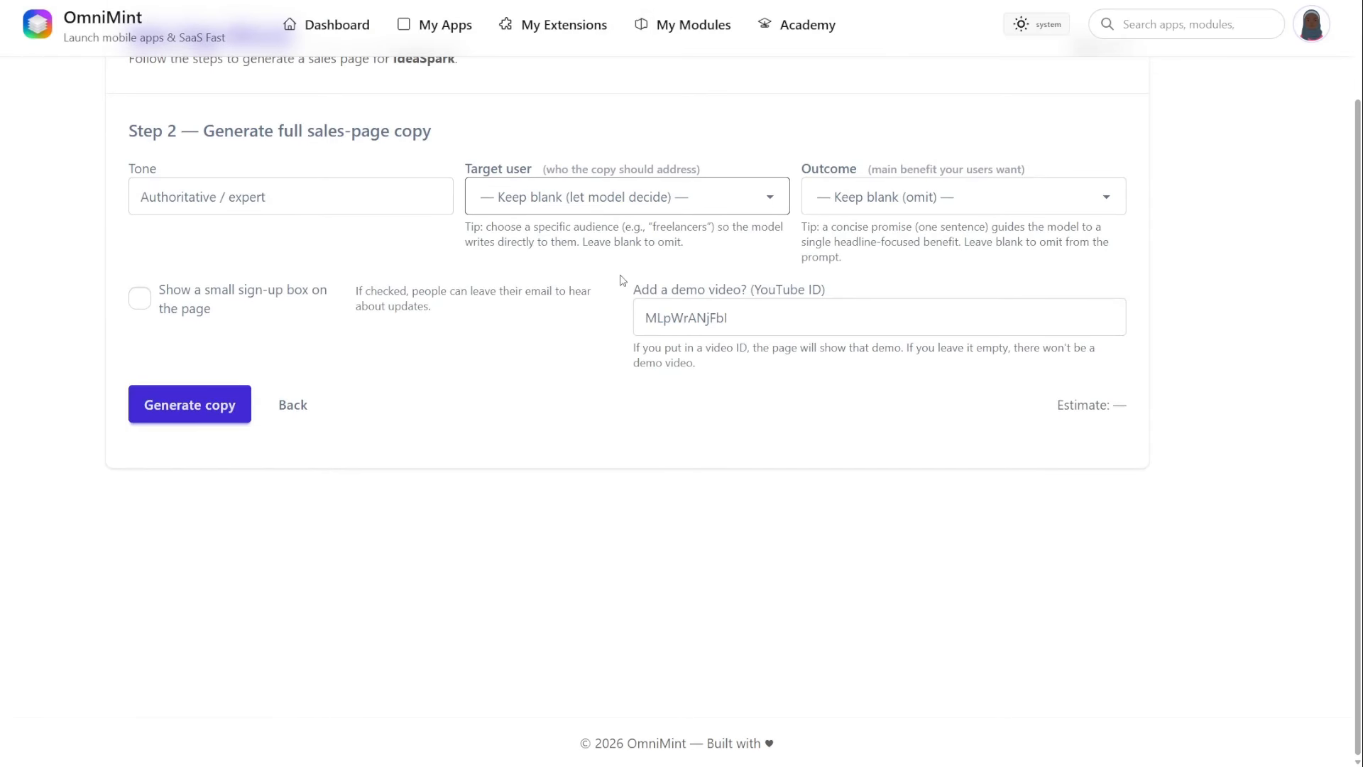
pyautogui.click(633, 322)
pyautogui.scroll(1, 872, 325)
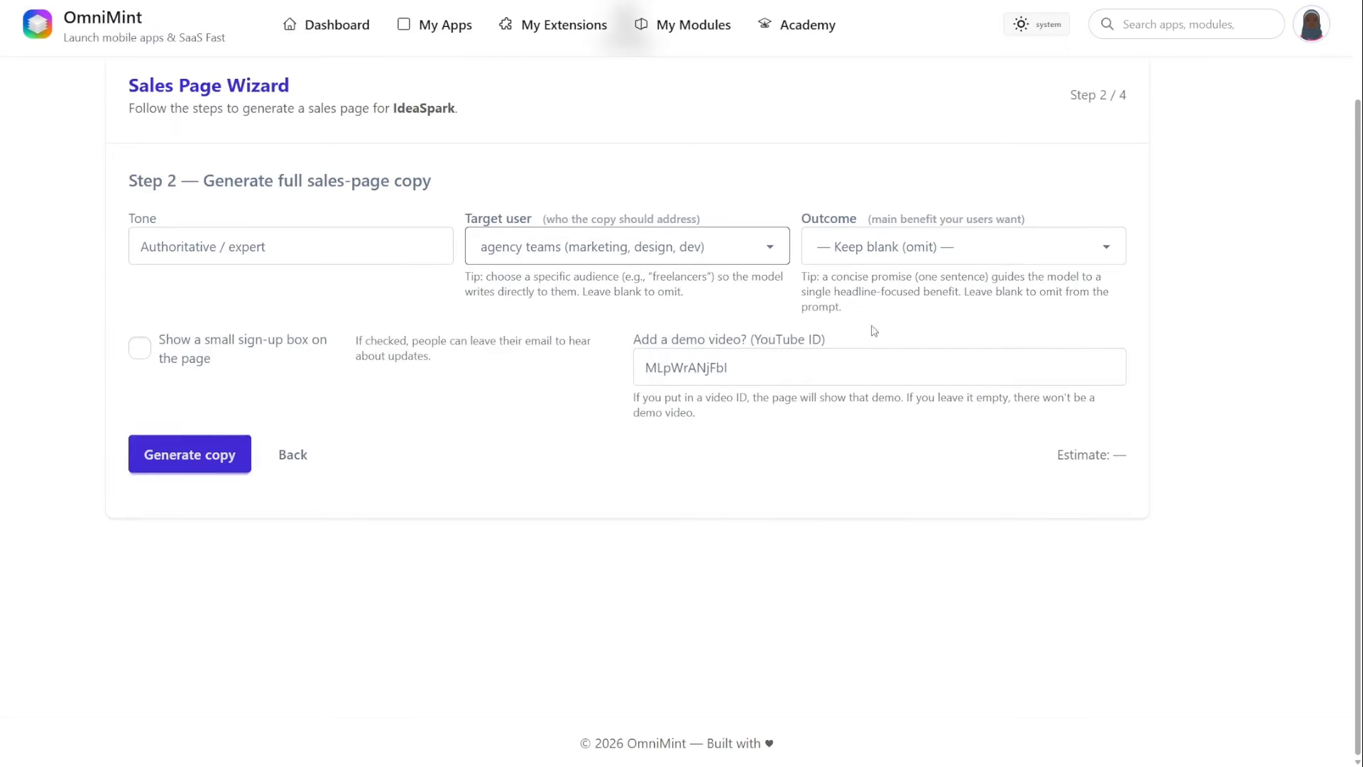
# Set the outcome to "Get faster results with less effort" and generate the sales-page copy.
pyautogui.scroll(-1, 1174, 432)
pyautogui.click(1201, 294)
pyautogui.scroll(2, 1201, 294)
pyautogui.click(996, 317)
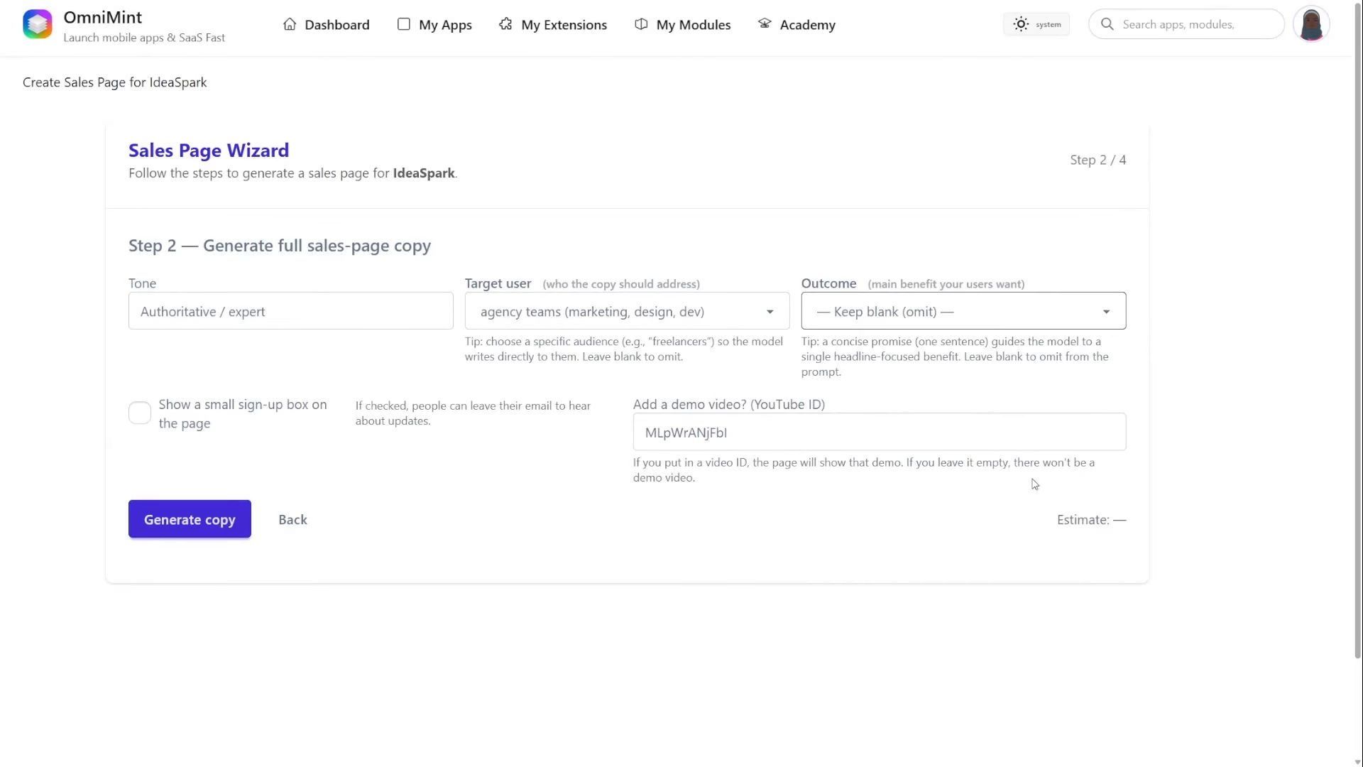
pyautogui.click(1027, 379)
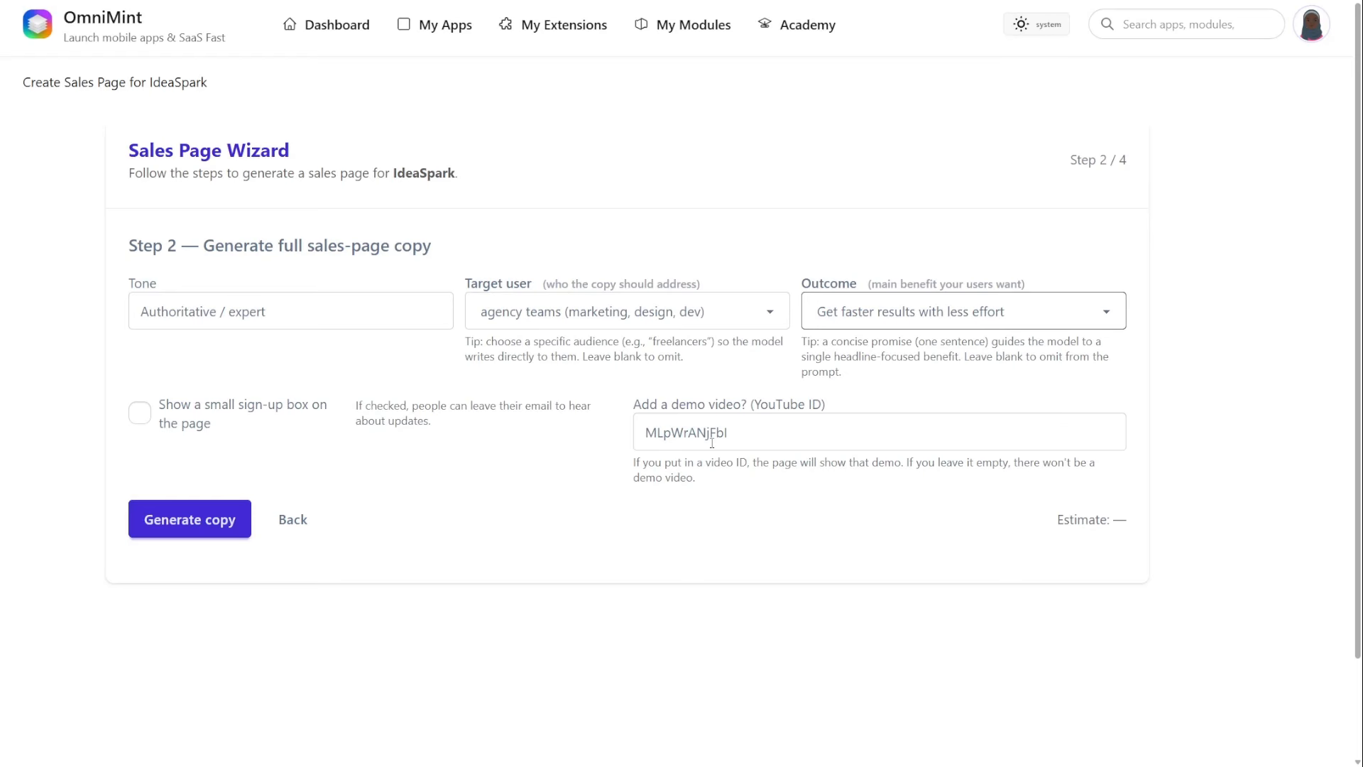
pyautogui.click(192, 521)
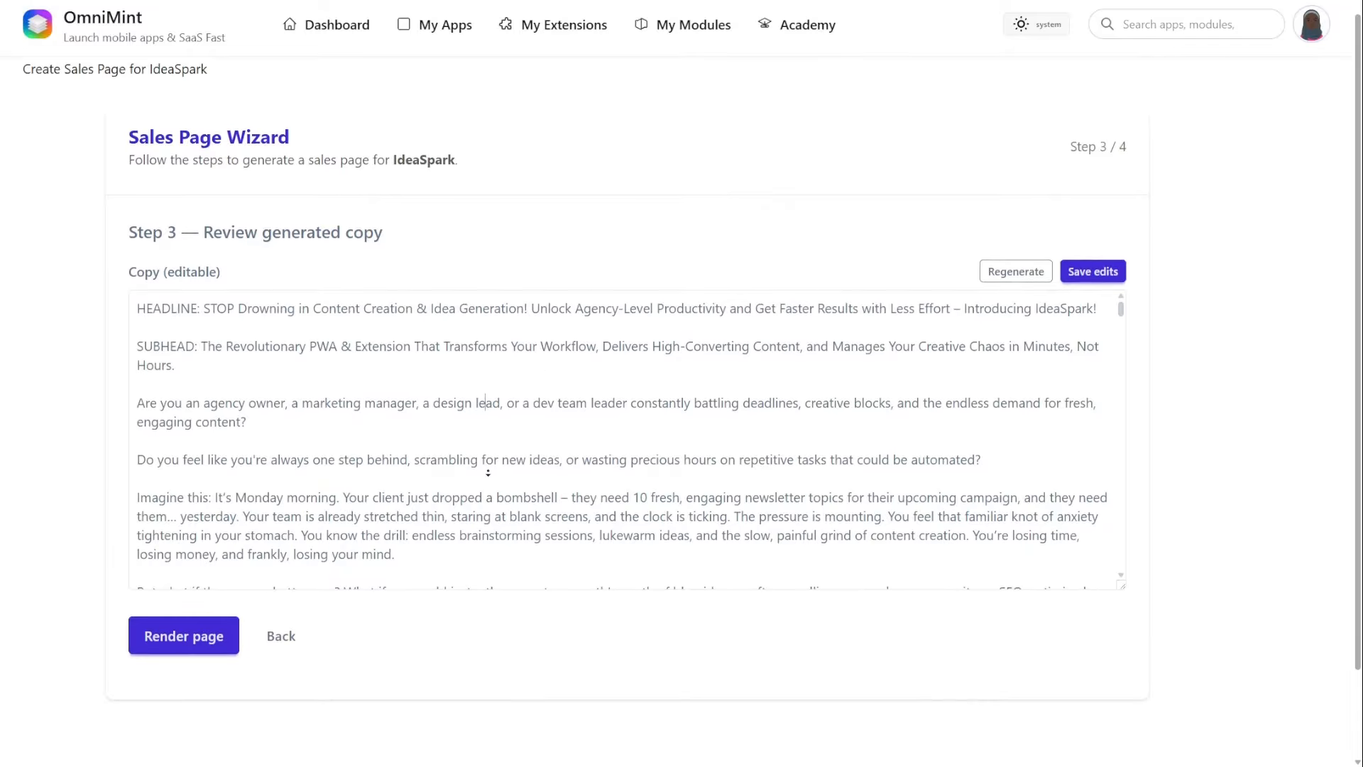
# Review the generated copy, search it for "pwa", and render the sales page.
pyautogui.scroll(-5, 557, 426)
pyautogui.scroll(-1, 558, 430)
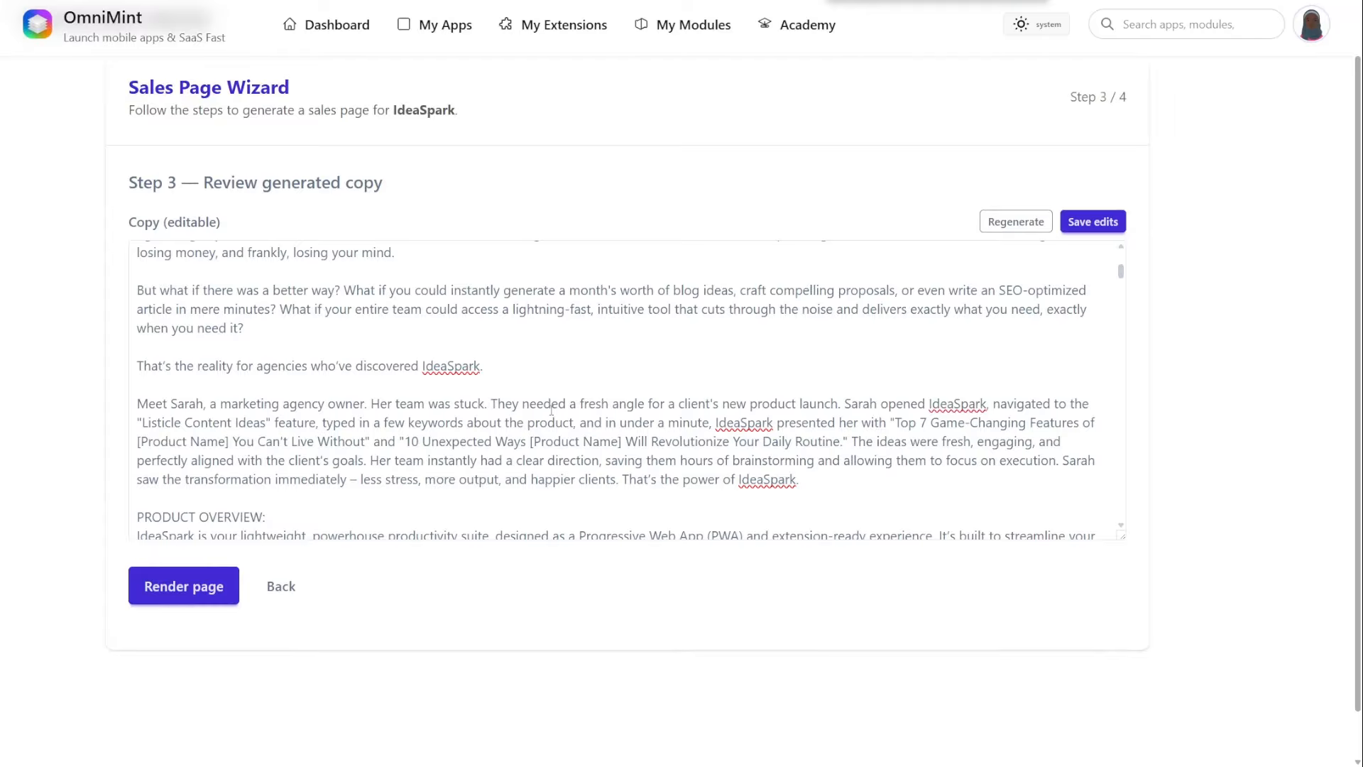
pyautogui.write('pwa')
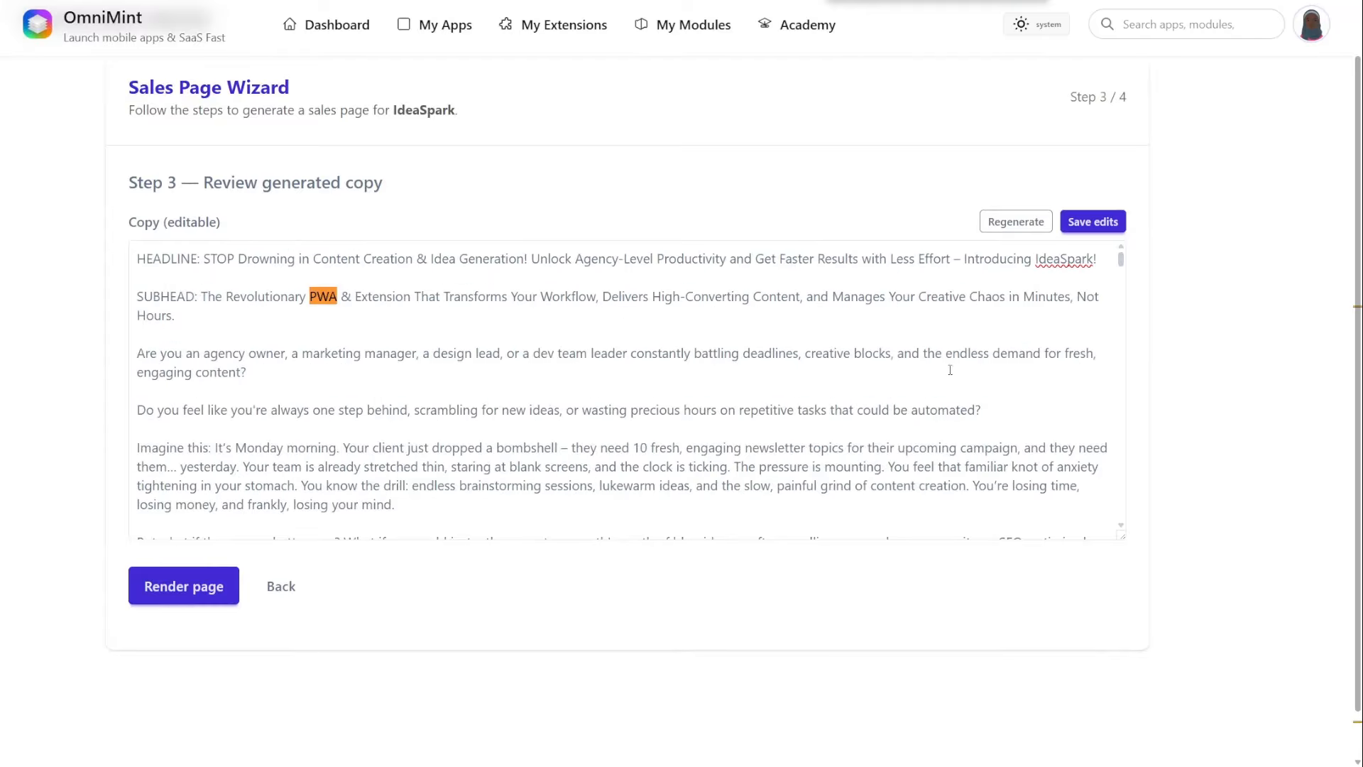
pyautogui.moveTo(1120, 260); pyautogui.dragTo(1154, 242)
pyautogui.click(206, 595)
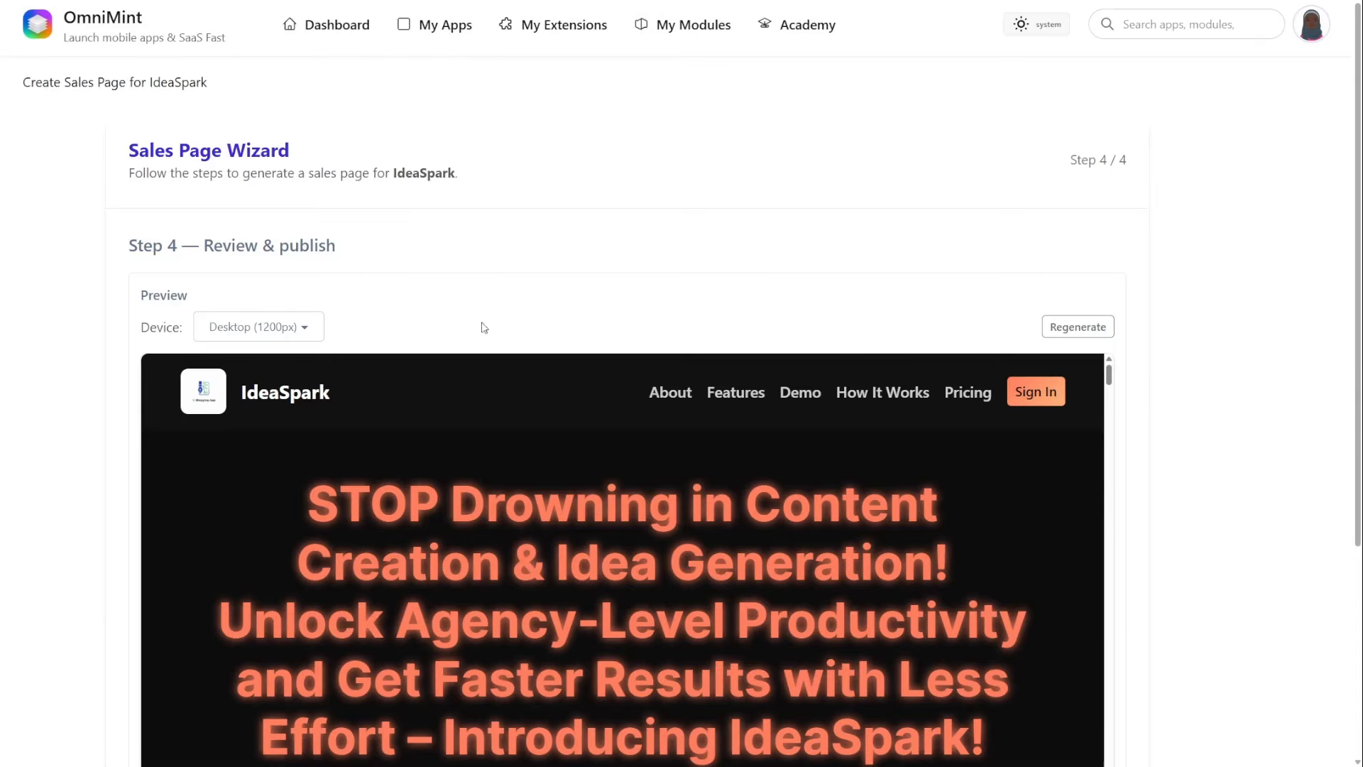
# Examine the sales page preview at Mobile (375px) width and return it to Desktop (1200px).
pyautogui.click(288, 327)
pyautogui.click(284, 359)
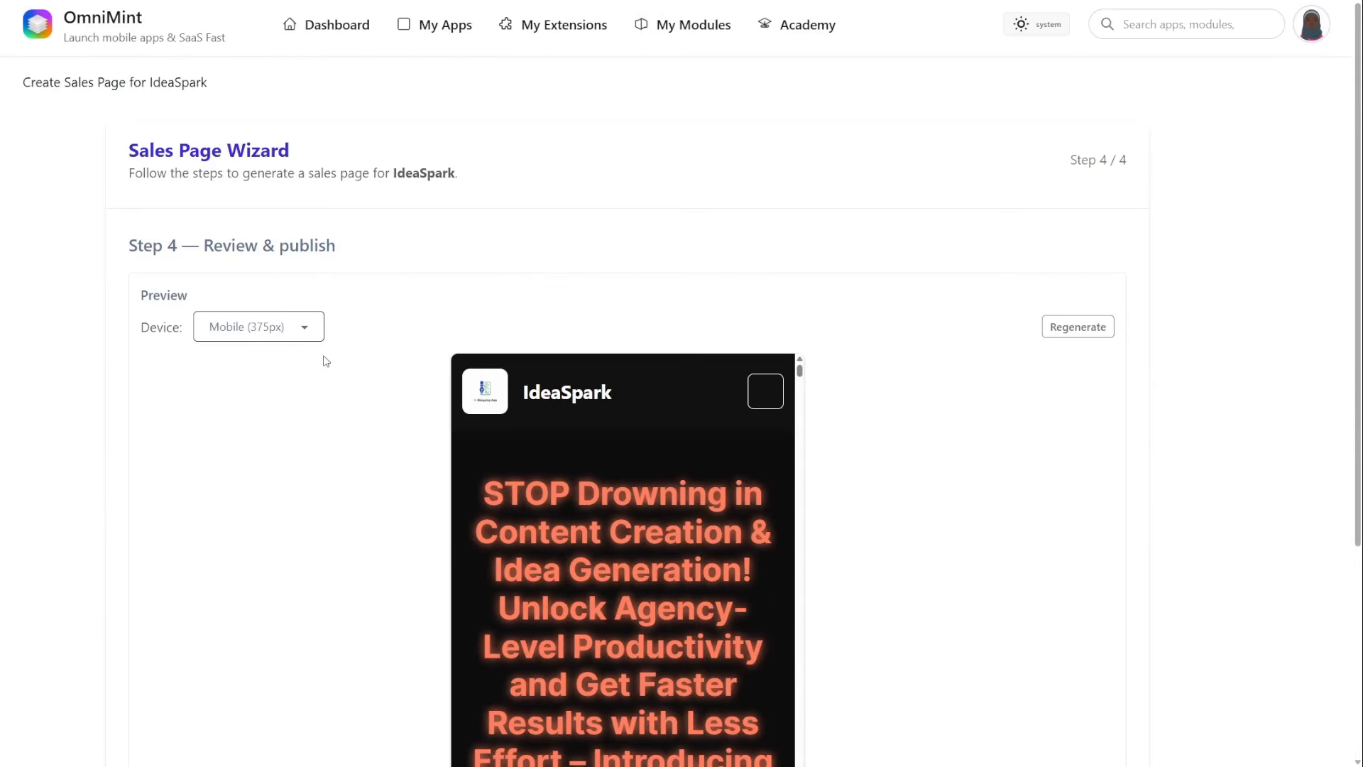
pyautogui.scroll(-4, 438, 396)
pyautogui.scroll(-6, 680, 321)
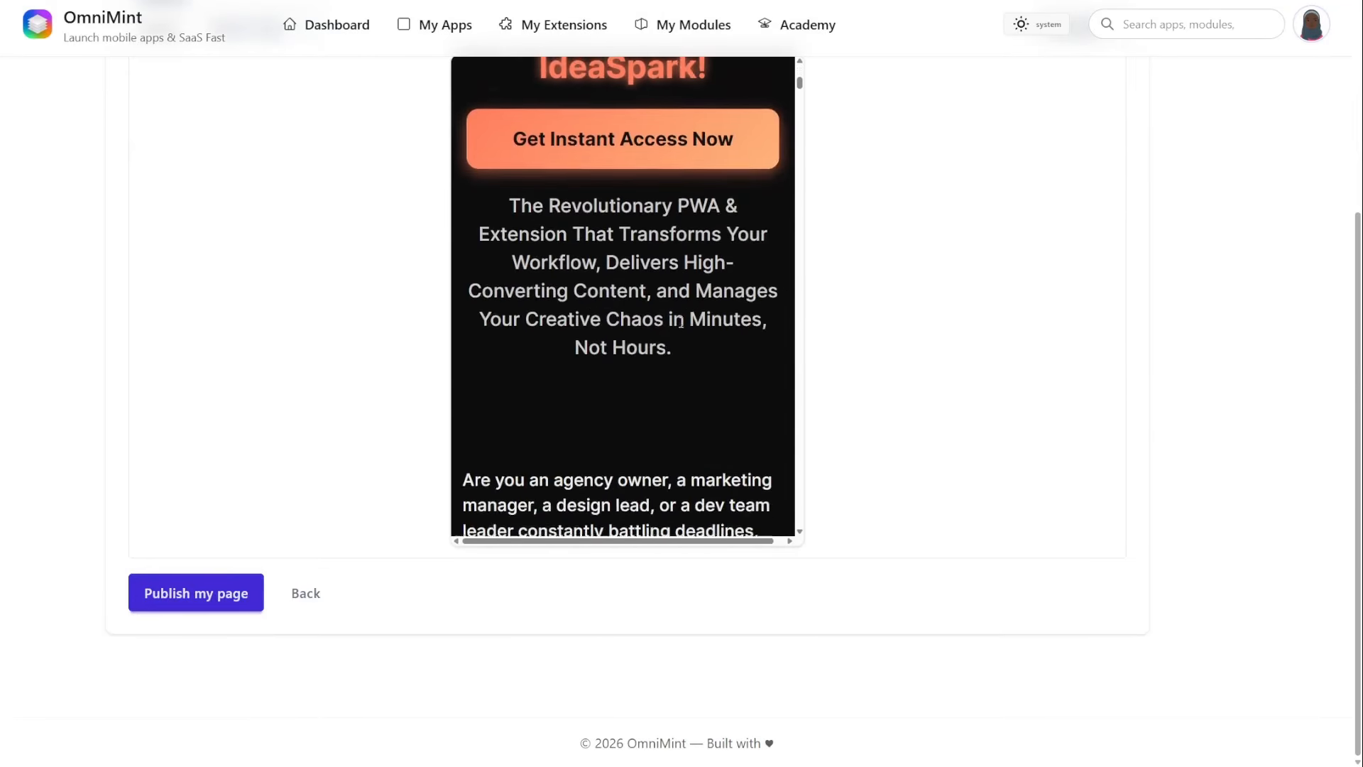
pyautogui.scroll(6, 680, 321)
pyautogui.scroll(4, 350, 317)
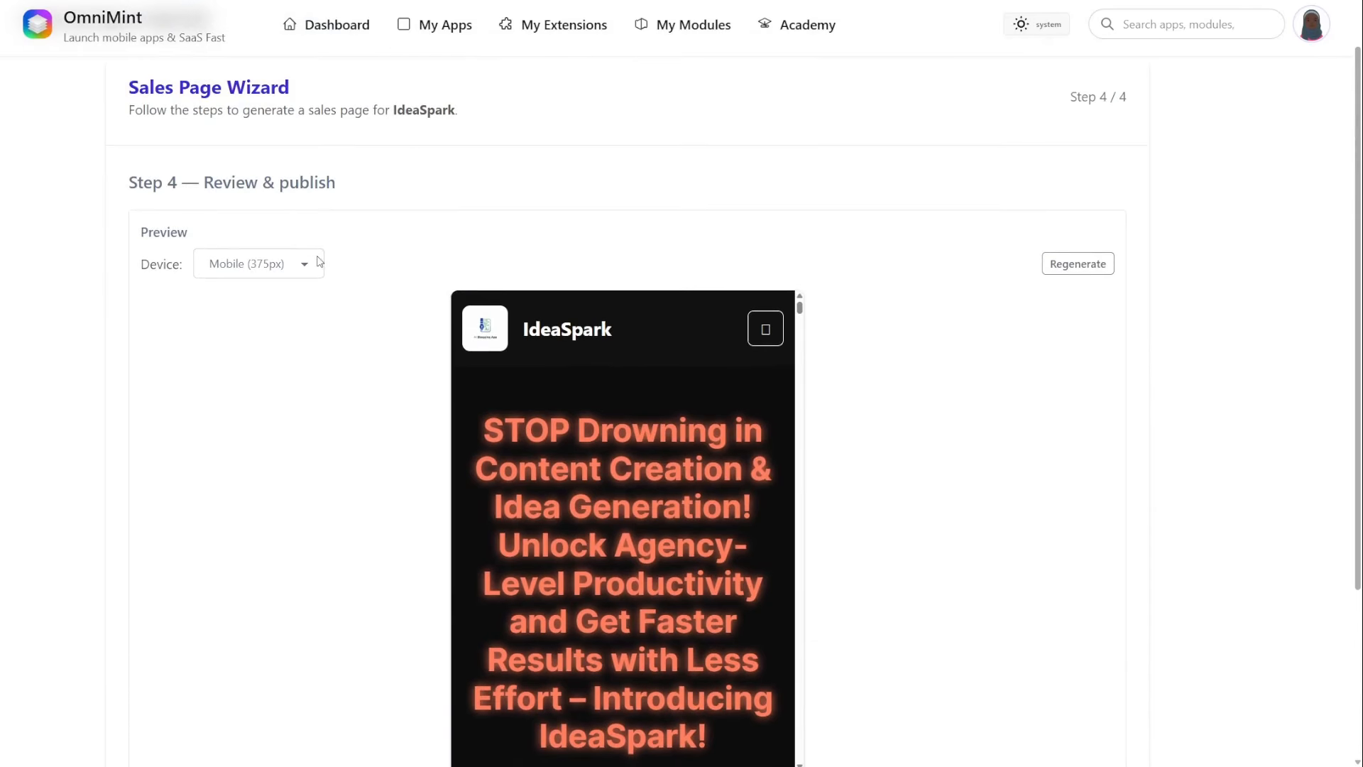
pyautogui.click(318, 261)
pyautogui.click(275, 340)
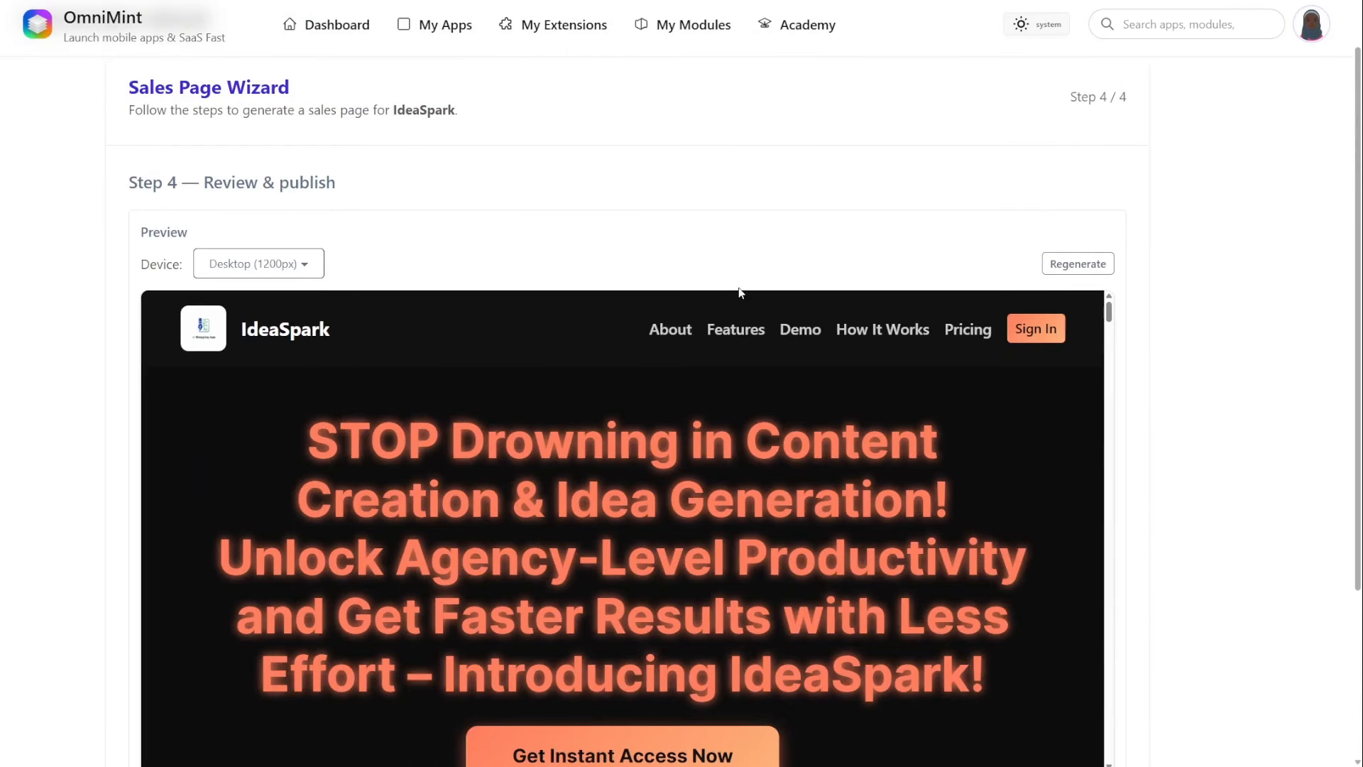
# Look through the desktop preview of the IdeaSpark sales page and publish the page.
pyautogui.scroll(-3, 1122, 478)
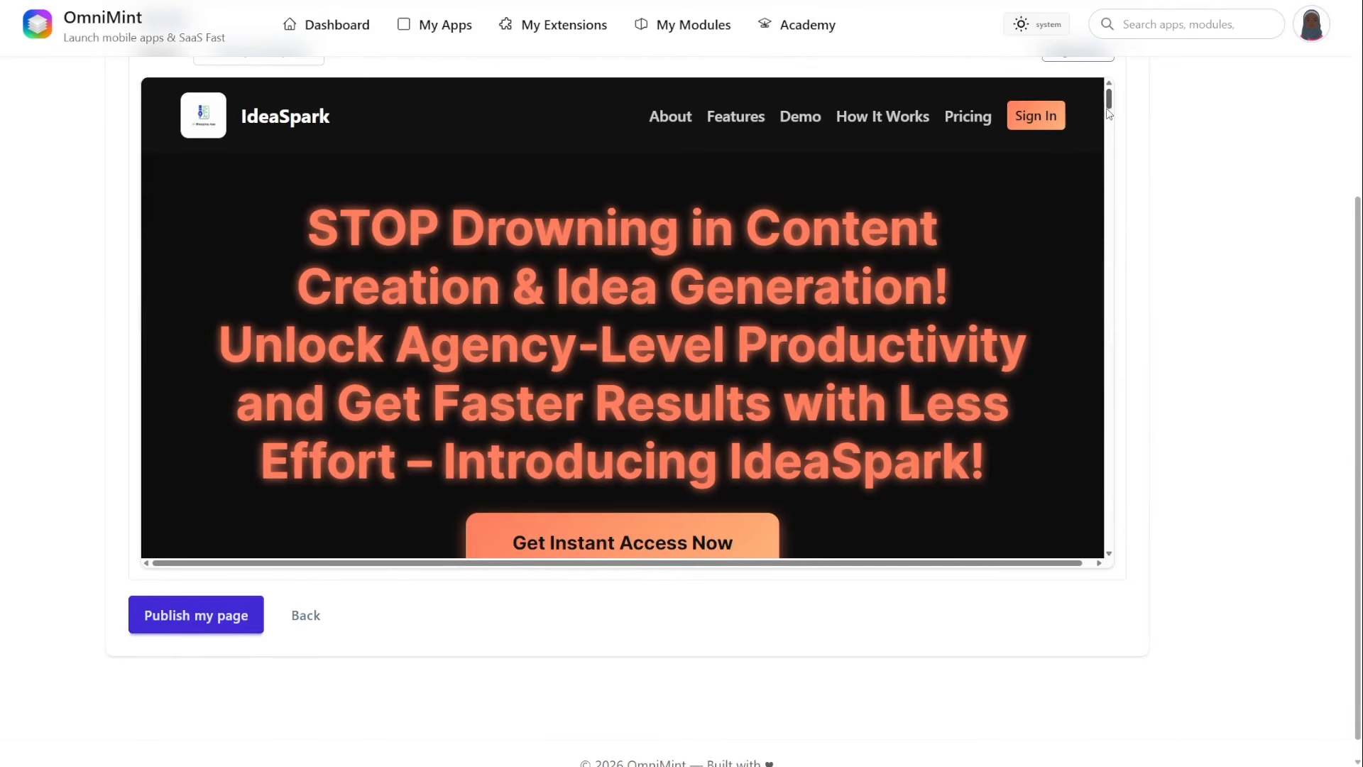
pyautogui.scroll(-6, 1109, 128)
pyautogui.moveTo(1109, 128)
pyautogui.mouseDown()
pyautogui.moveTo(1105, 482)
pyautogui.moveTo(1098, 140)
pyautogui.mouseUp()
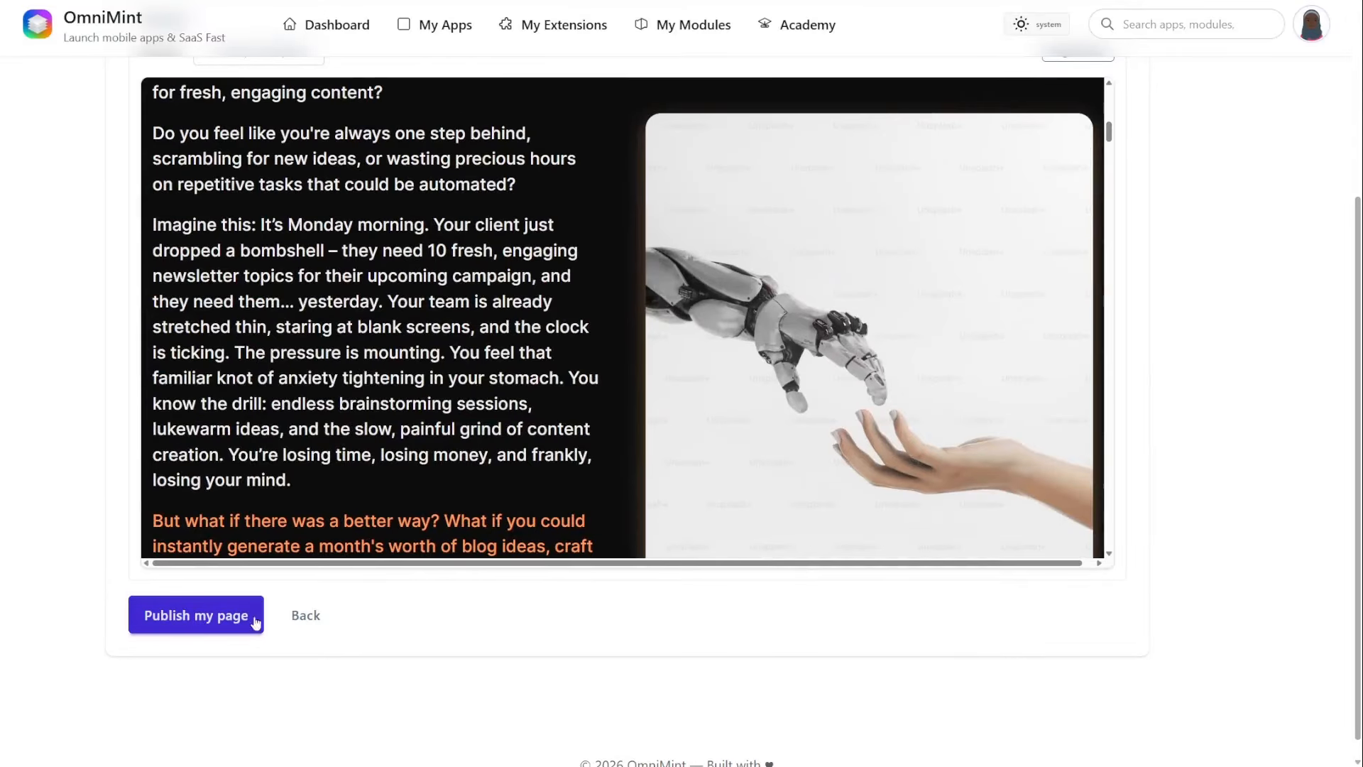
pyautogui.click(206, 618)
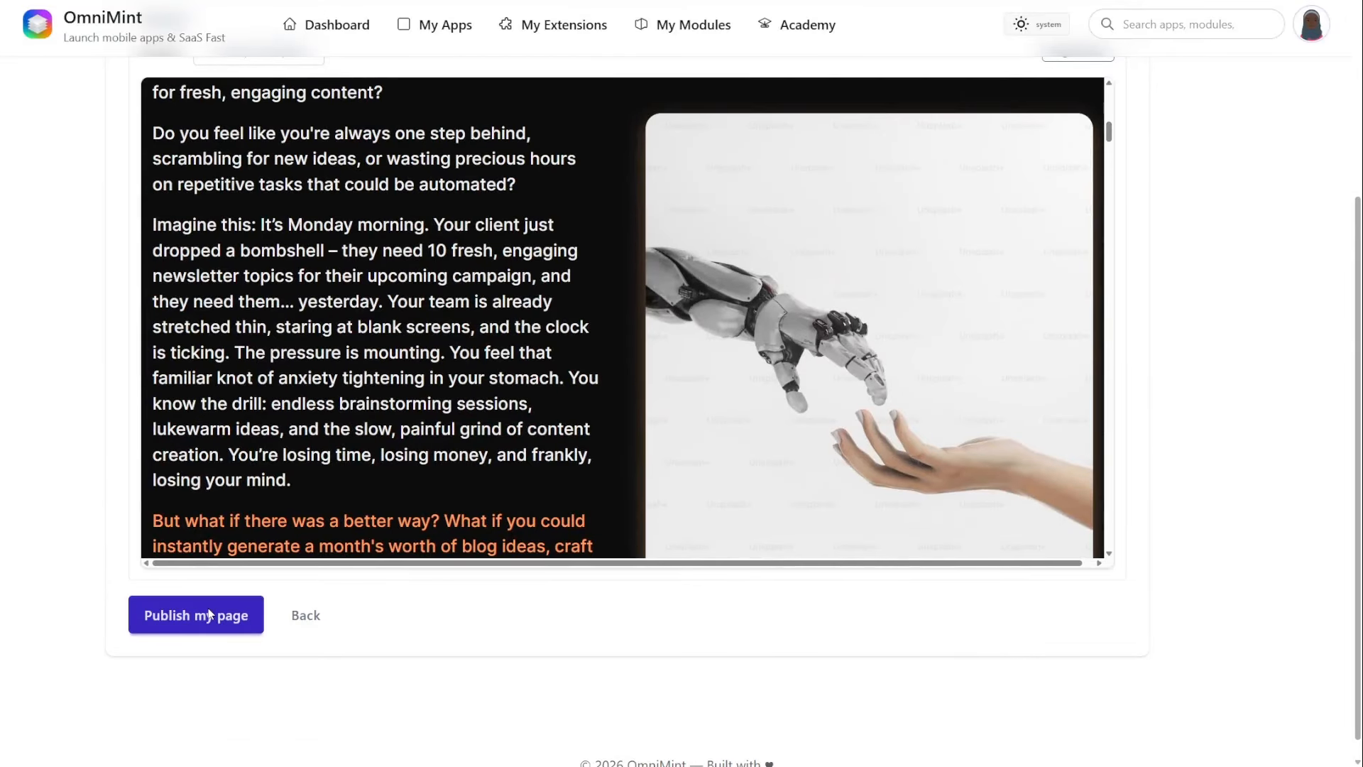